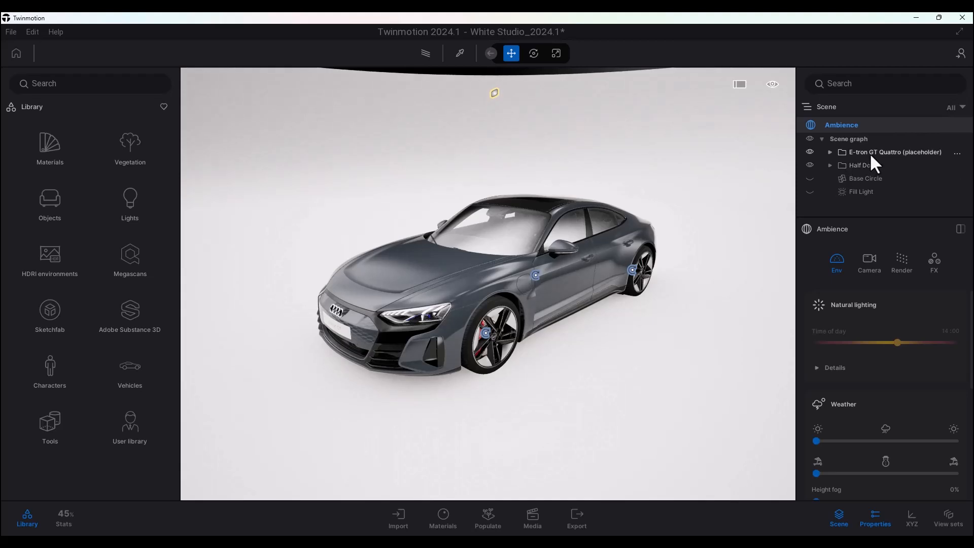
Step: Delete the E-tron GT Quattro placeholder from the scene
{"action": "left_click", "coordinate": [870, 154]}
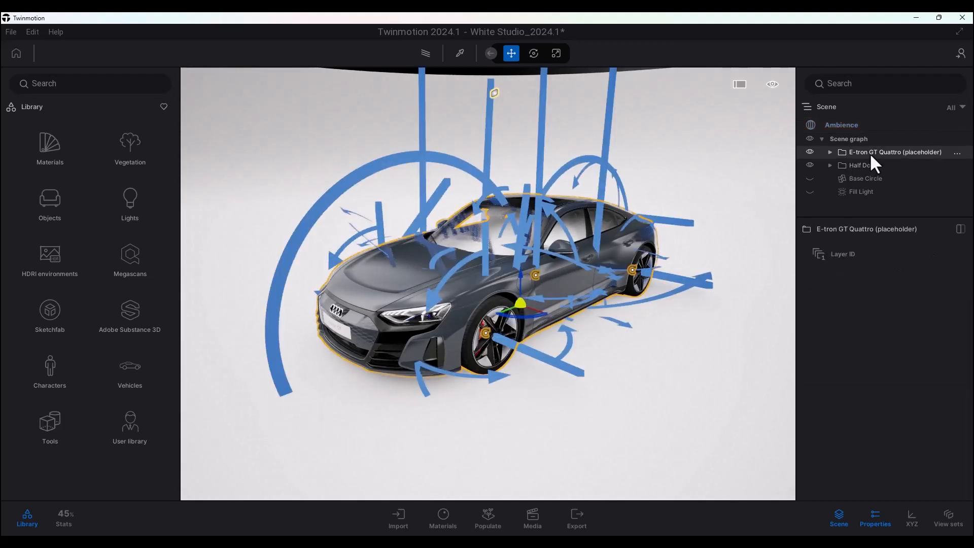
{"action": "key", "text": "Delete"}
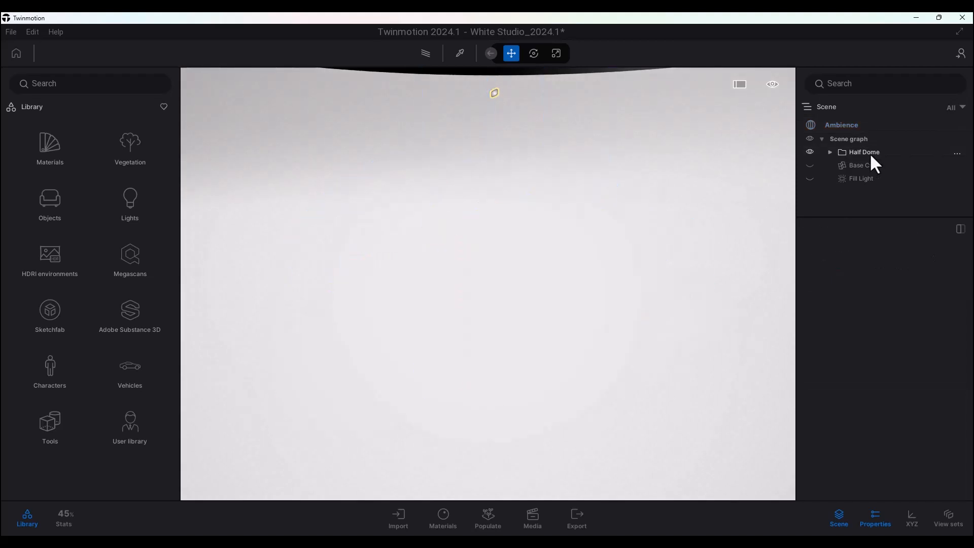
Step: Import the geometry file Workstation Animation.fbx, keeping both materials for all material conflicts
{"action": "left_click", "coordinate": [400, 518]}
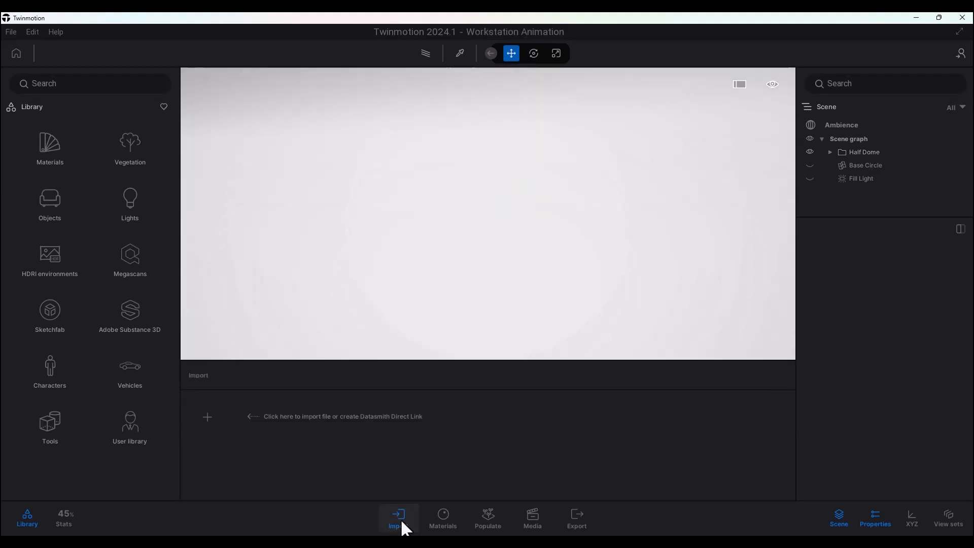
{"action": "left_click", "coordinate": [210, 401]}
{"action": "left_click", "coordinate": [547, 265]}
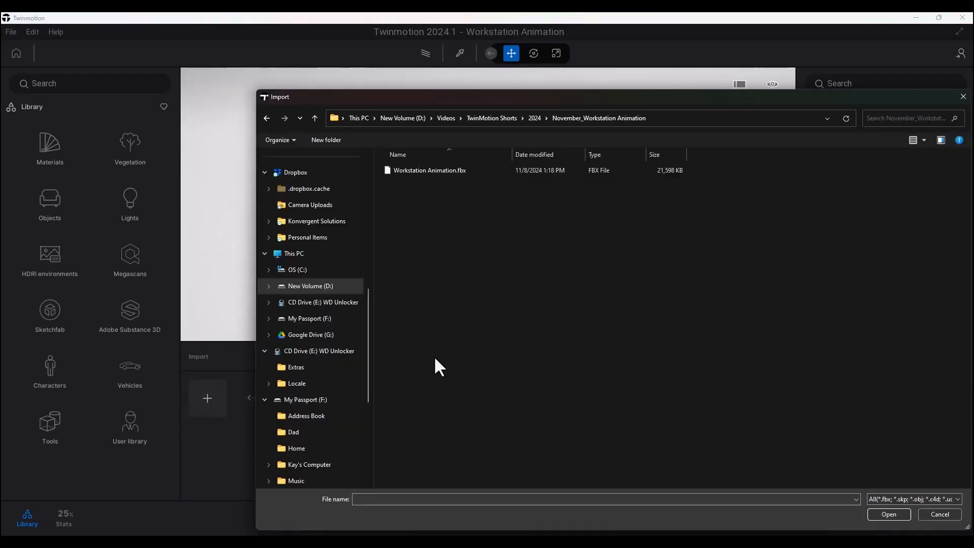
{"action": "left_click", "coordinate": [435, 173]}
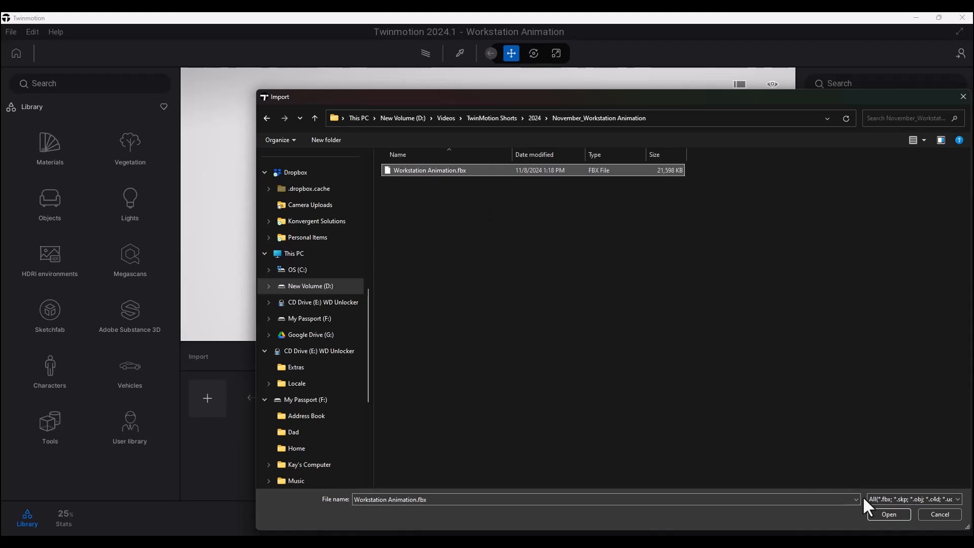
{"action": "left_click", "coordinate": [883, 512]}
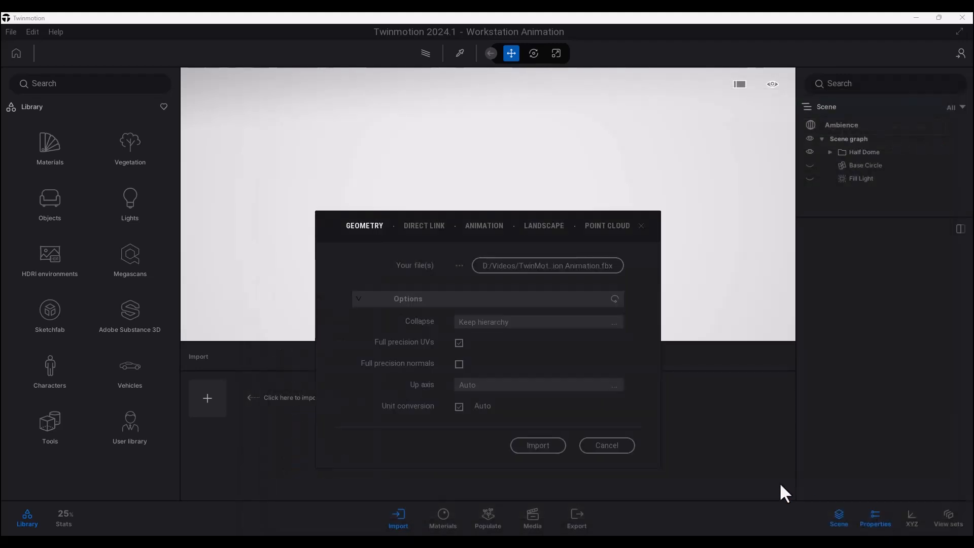
{"action": "left_click", "coordinate": [531, 443]}
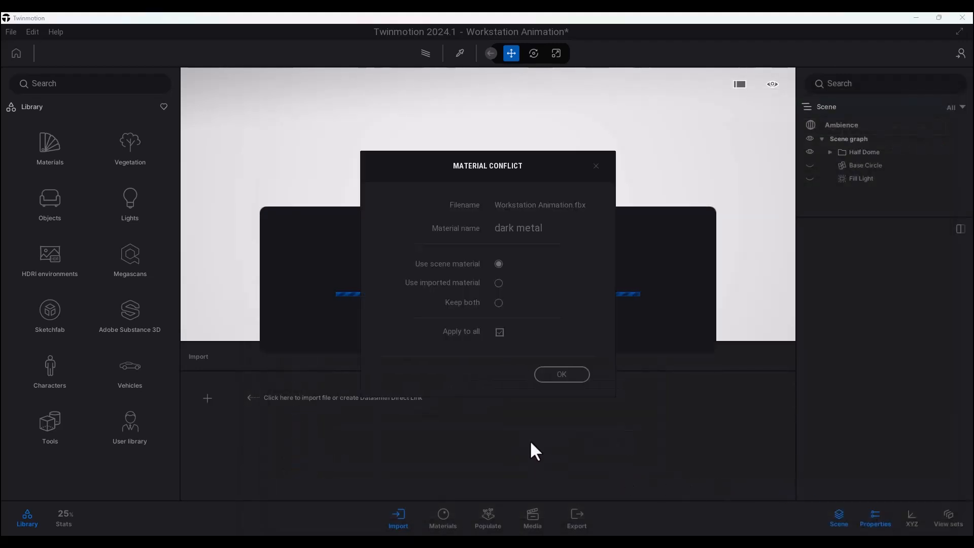
{"action": "left_click", "coordinate": [501, 303]}
{"action": "left_click", "coordinate": [571, 376]}
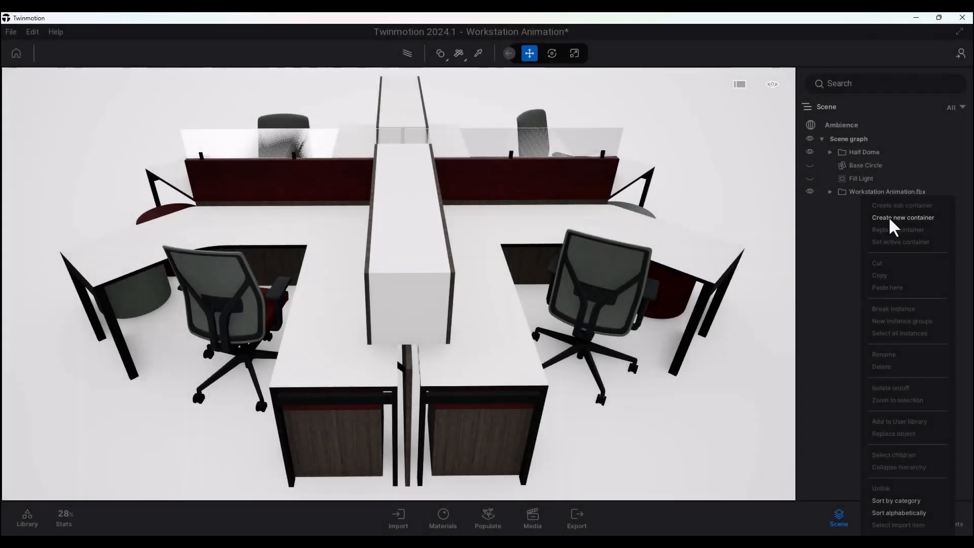
Step: Create three new scene containers named Panels, Worksurface Supports and Chairs
{"action": "left_click", "coordinate": [889, 218]}
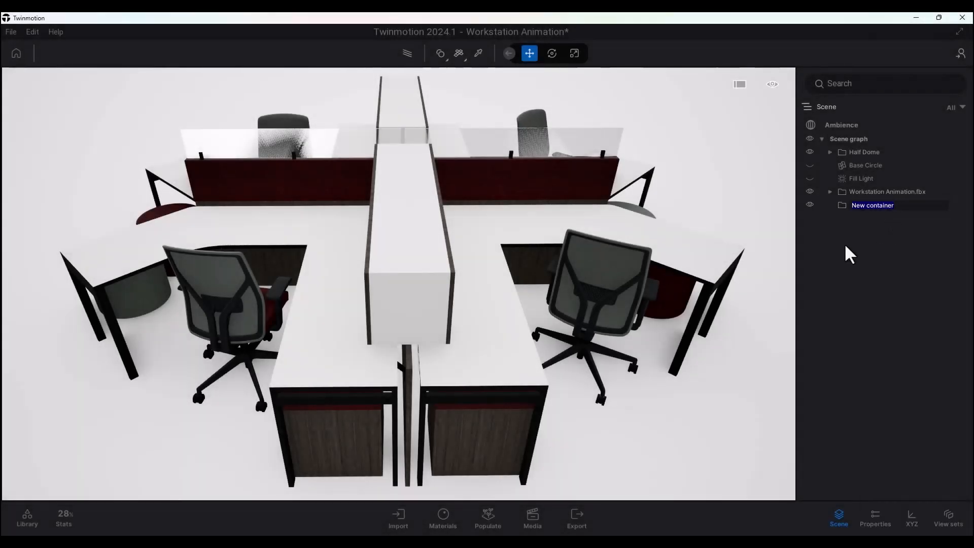
{"action": "type", "text": "Panels"}
{"action": "key", "text": "Return"}
{"action": "right_click", "coordinate": [878, 203]}
{"action": "left_click", "coordinate": [888, 217]}
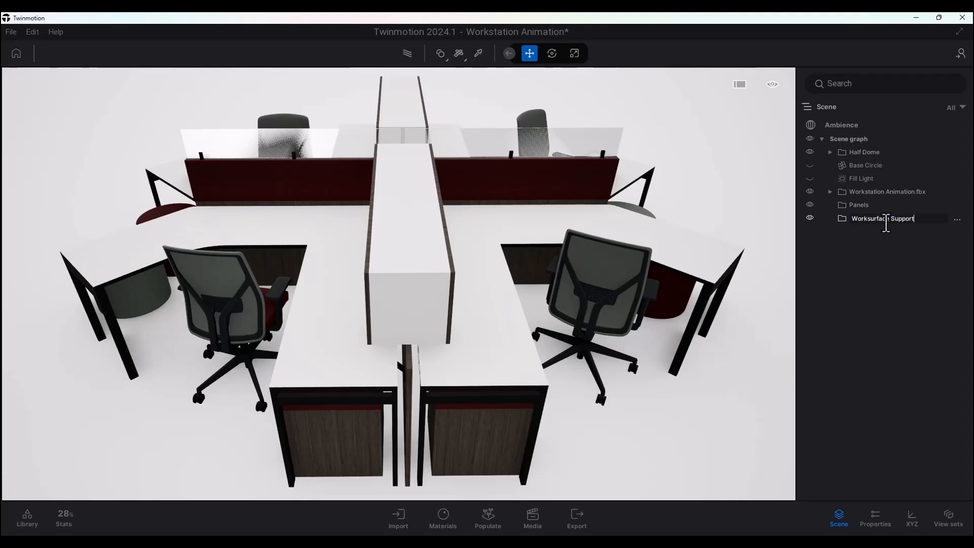
{"action": "type", "text": "Worksurface Supports"}
{"action": "key", "text": "Return"}
{"action": "right_click", "coordinate": [893, 246]}
{"action": "left_click", "coordinate": [853, 263]}
{"action": "type", "text": "Chairs"}
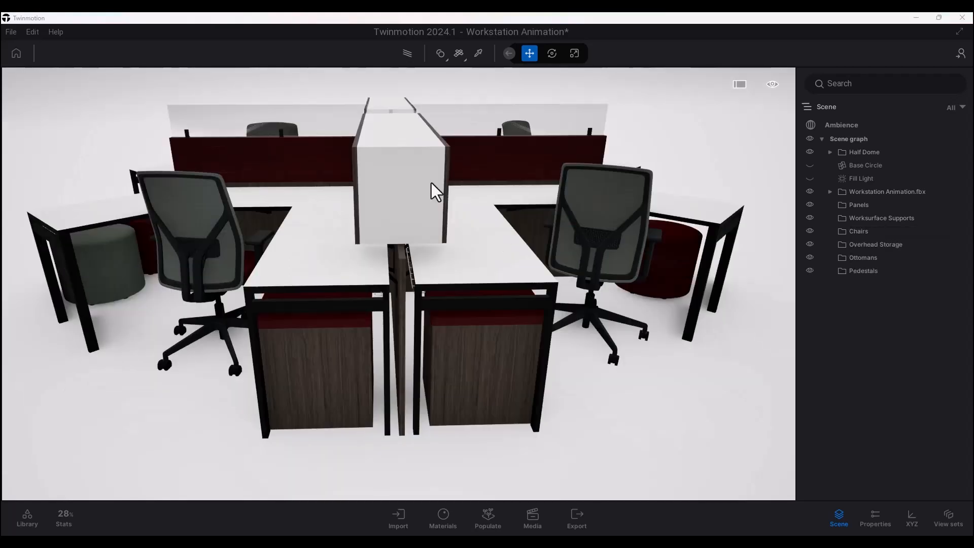
Step: Move the two StaksTallDoorOrganizer containers into the Overhead Storage container and hide it
{"action": "left_click", "coordinate": [425, 183]}
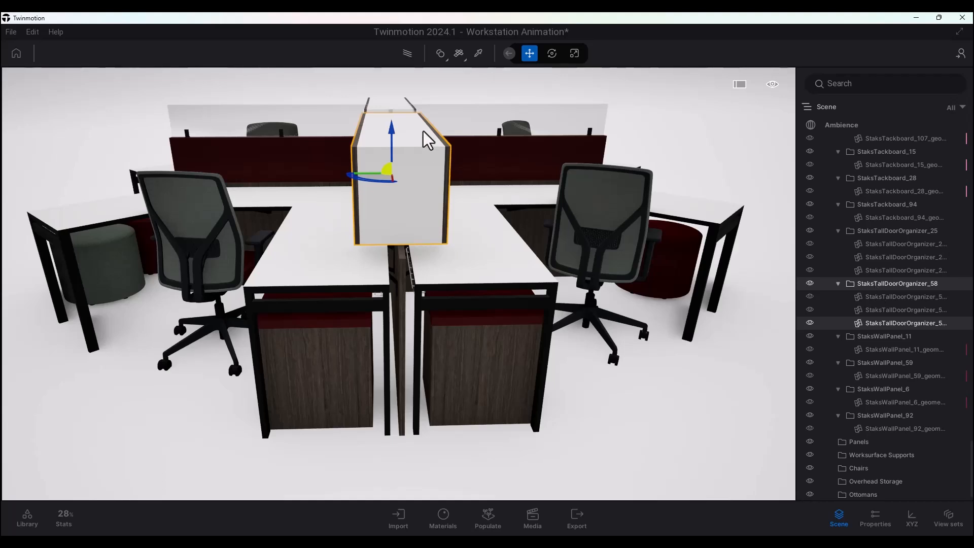
{"action": "left_click", "coordinate": [391, 104], "text": "ctrl"}
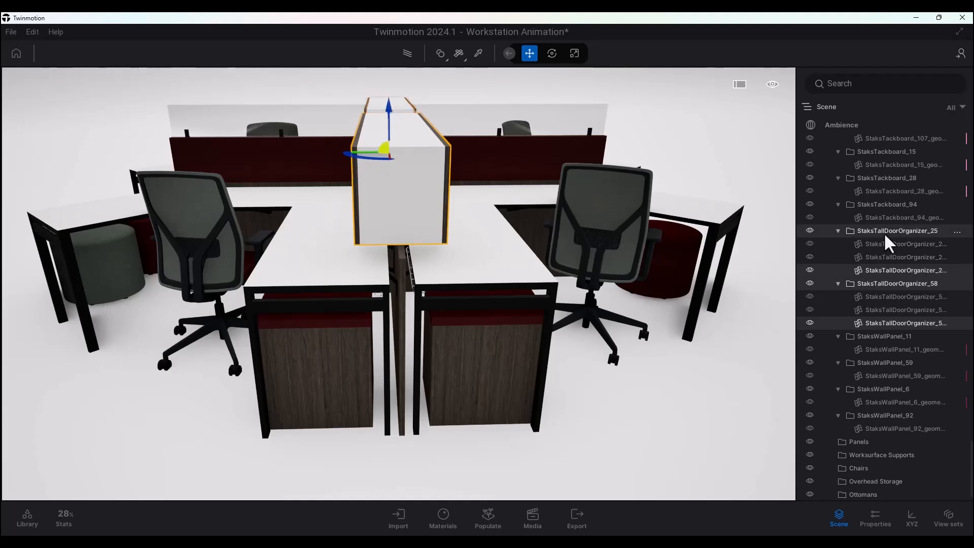
{"action": "left_click", "coordinate": [956, 234]}
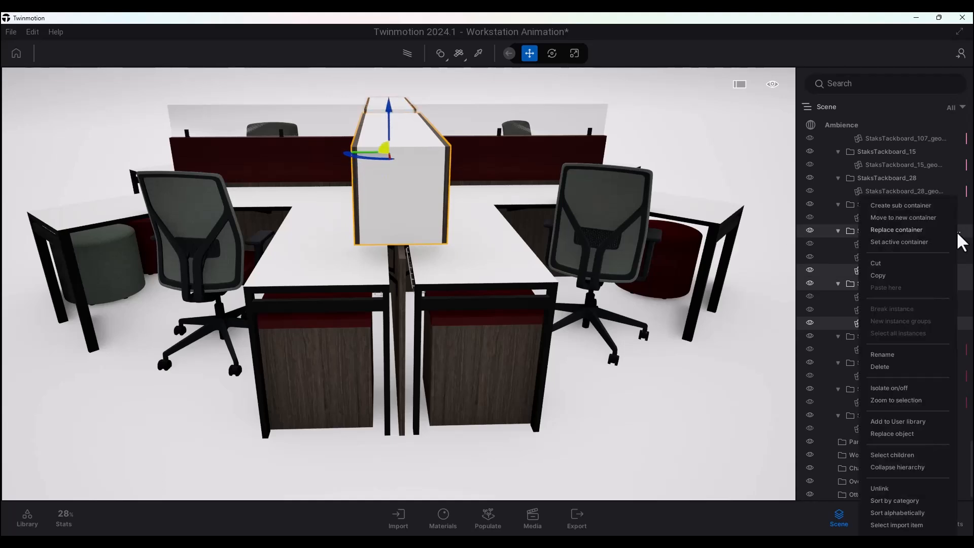
{"action": "left_click", "coordinate": [883, 272]}
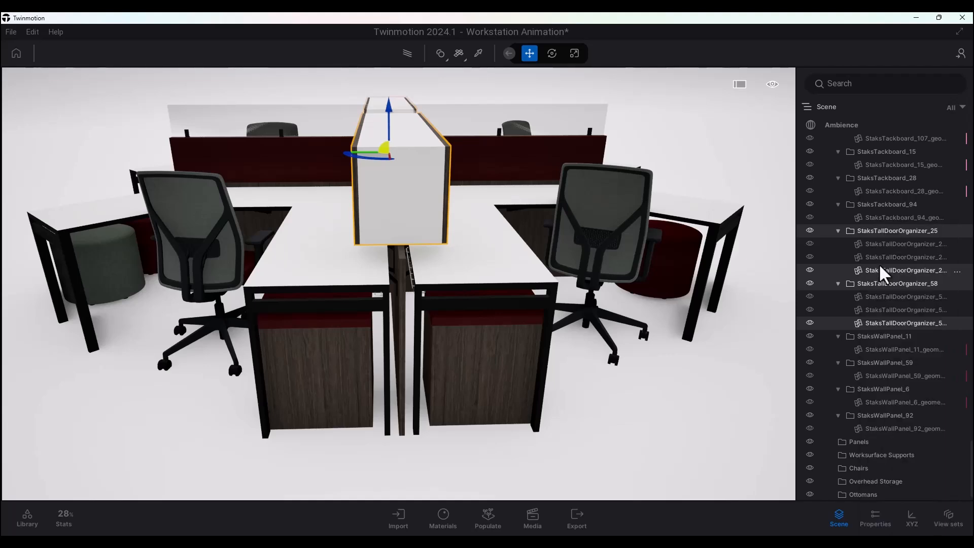
{"action": "left_click", "coordinate": [958, 482]}
{"action": "left_click", "coordinate": [909, 235]}
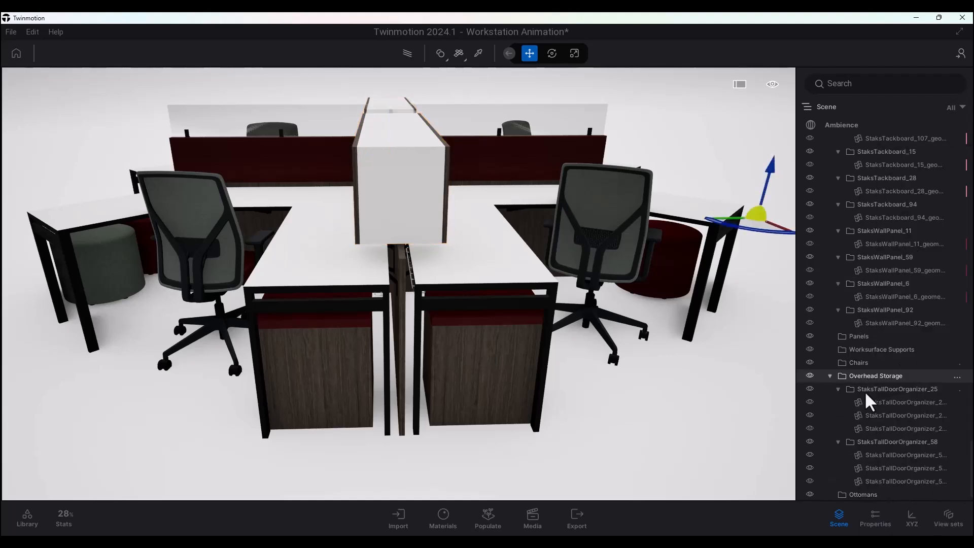
{"action": "left_click", "coordinate": [831, 376]}
{"action": "left_click", "coordinate": [810, 467]}
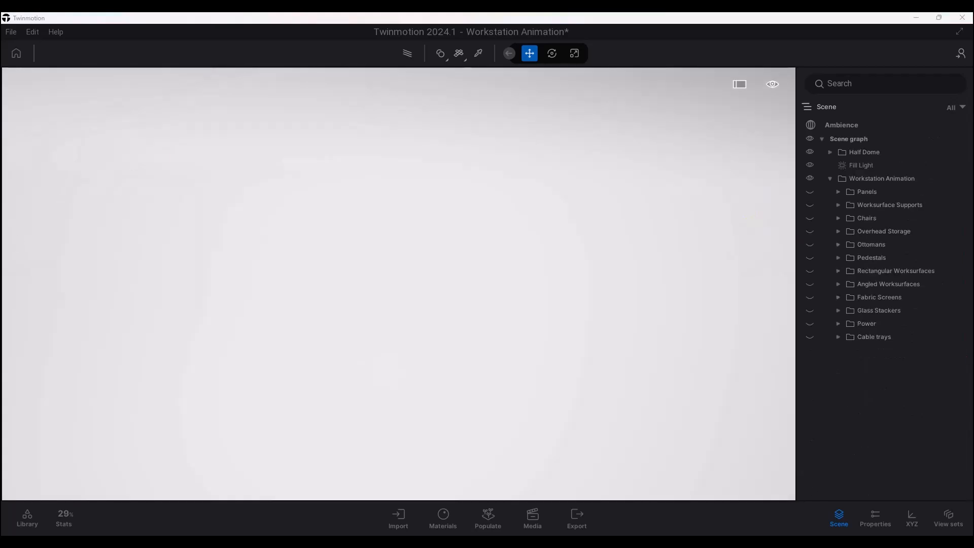
Step: Reveal the workstation containers one by one in list order, from Panels through Cable trays, to preview the assembly sequence
{"action": "left_click", "coordinate": [810, 191]}
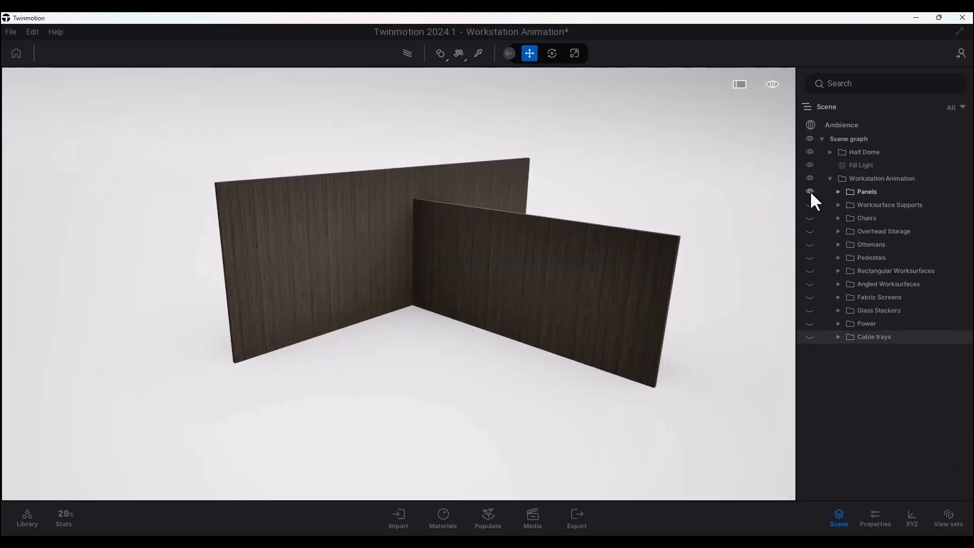
{"action": "left_click", "coordinate": [810, 205]}
{"action": "left_click", "coordinate": [810, 218]}
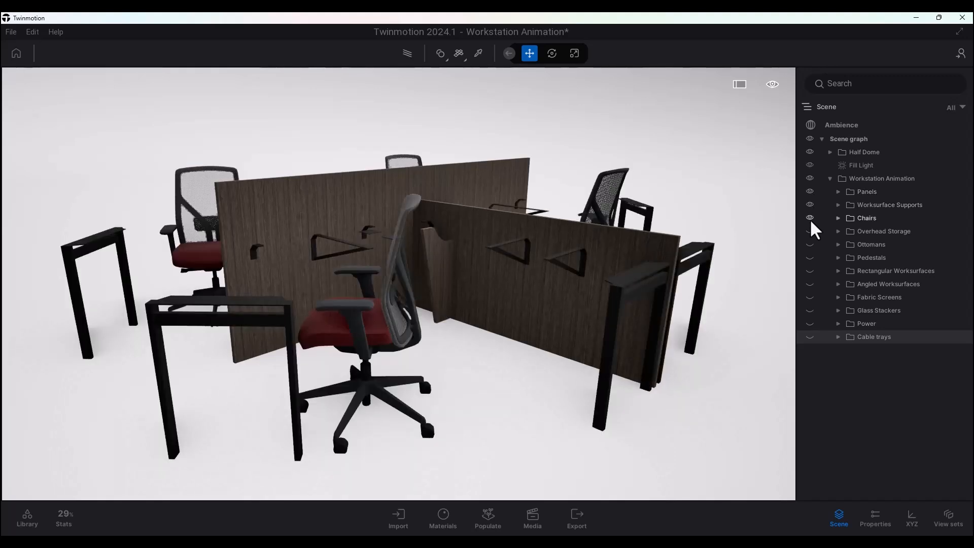
{"action": "left_click", "coordinate": [810, 231]}
{"action": "left_click", "coordinate": [810, 244]}
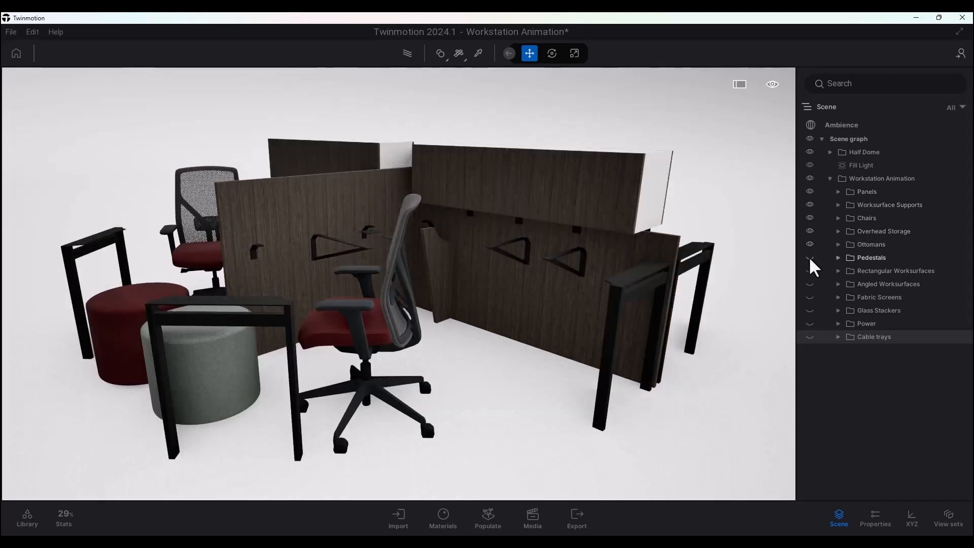
{"action": "left_click", "coordinate": [810, 258]}
{"action": "left_click", "coordinate": [810, 270]}
{"action": "left_click", "coordinate": [808, 286]}
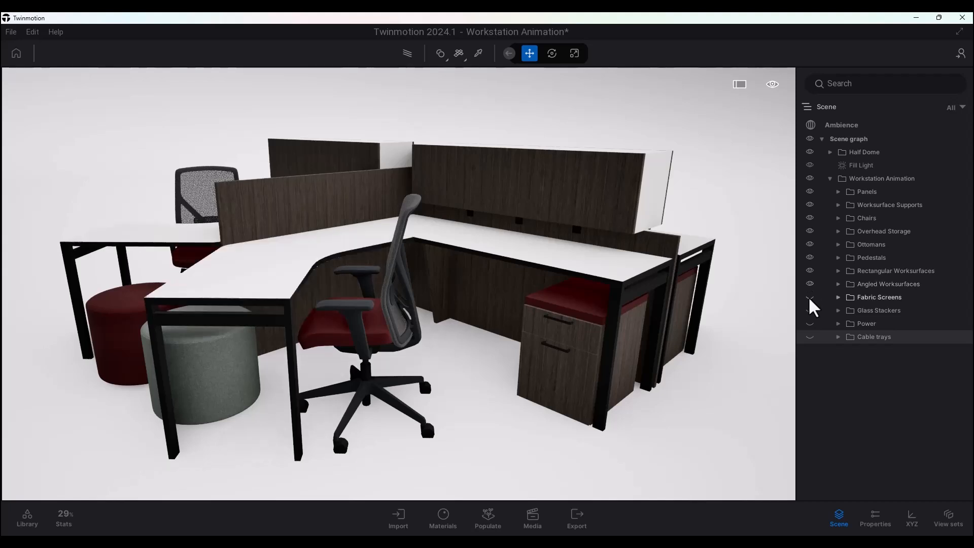
{"action": "left_click", "coordinate": [809, 297]}
{"action": "left_click", "coordinate": [810, 309]}
{"action": "left_click", "coordinate": [810, 323]}
{"action": "left_click", "coordinate": [809, 336]}
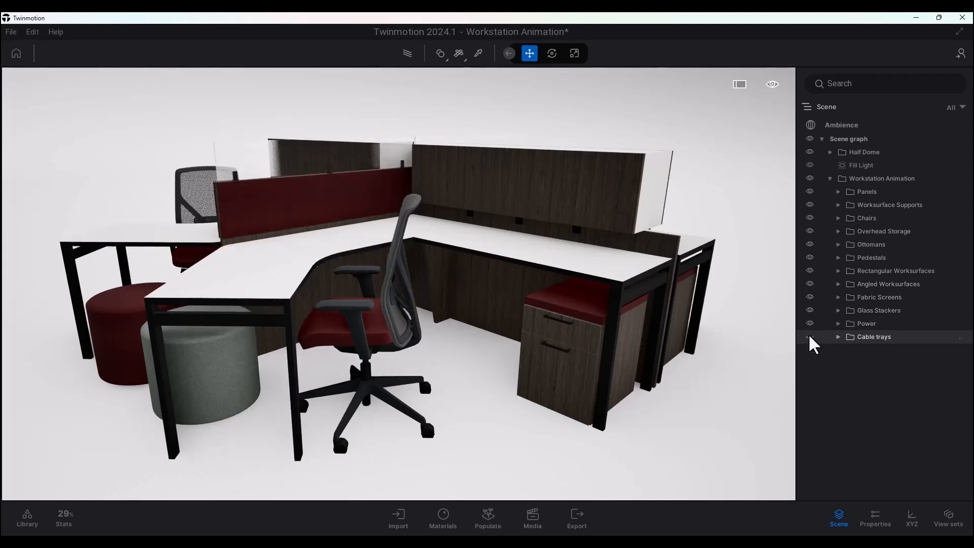
Step: Hide the workstation parts and briefly preview Glass Stackers and Fabric Screens against the Panels
{"action": "left_click", "coordinate": [830, 178]}
{"action": "left_click", "coordinate": [809, 178]}
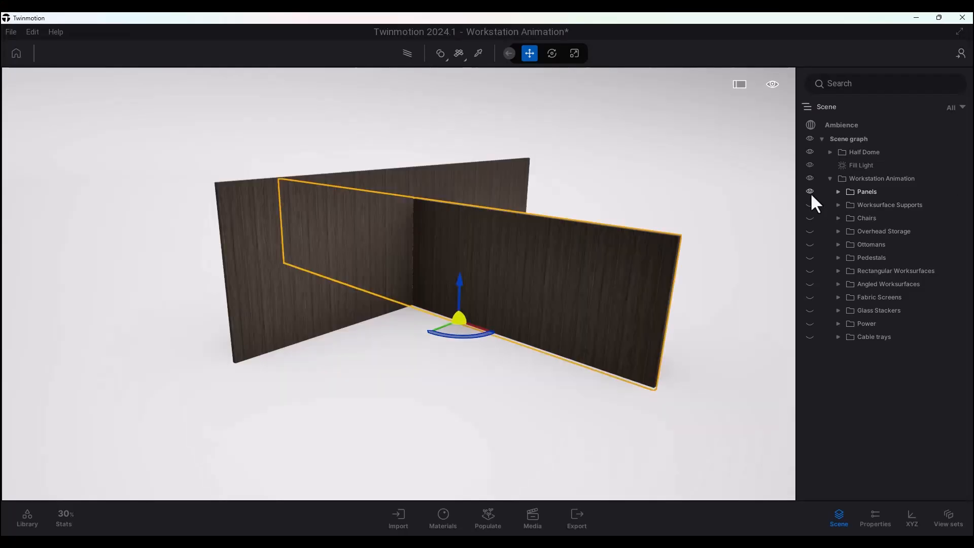
{"action": "left_click", "coordinate": [809, 310]}
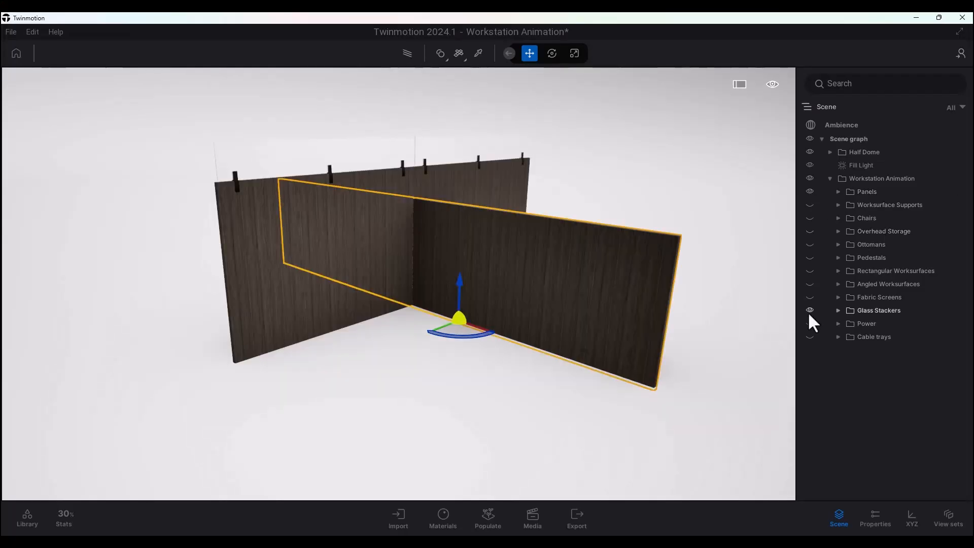
{"action": "left_click", "coordinate": [809, 298]}
{"action": "left_click", "coordinate": [810, 310]}
{"action": "left_click", "coordinate": [810, 297]}
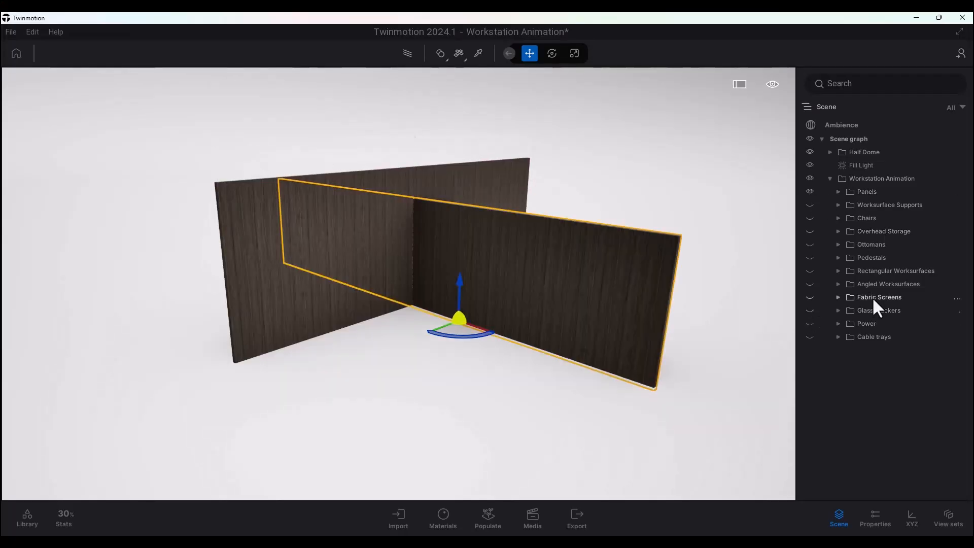
Step: Reorder the Glass Stackers and Fabric Screens containers directly below Panels and make both visible
{"action": "left_click_drag", "start_coordinate": [873, 306], "coordinate": [861, 198]}
{"action": "left_click", "coordinate": [810, 205]}
{"action": "left_click", "coordinate": [810, 310]}
{"action": "left_click_drag", "start_coordinate": [872, 310], "coordinate": [857, 217]}
{"action": "left_click", "coordinate": [810, 230]}
{"action": "left_click", "coordinate": [810, 231]}
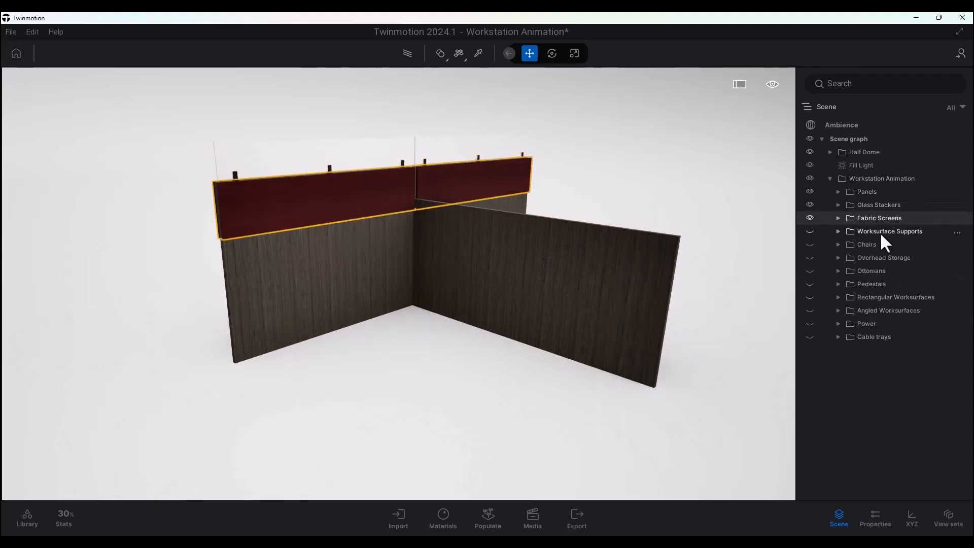
{"action": "left_click", "coordinate": [810, 231]}
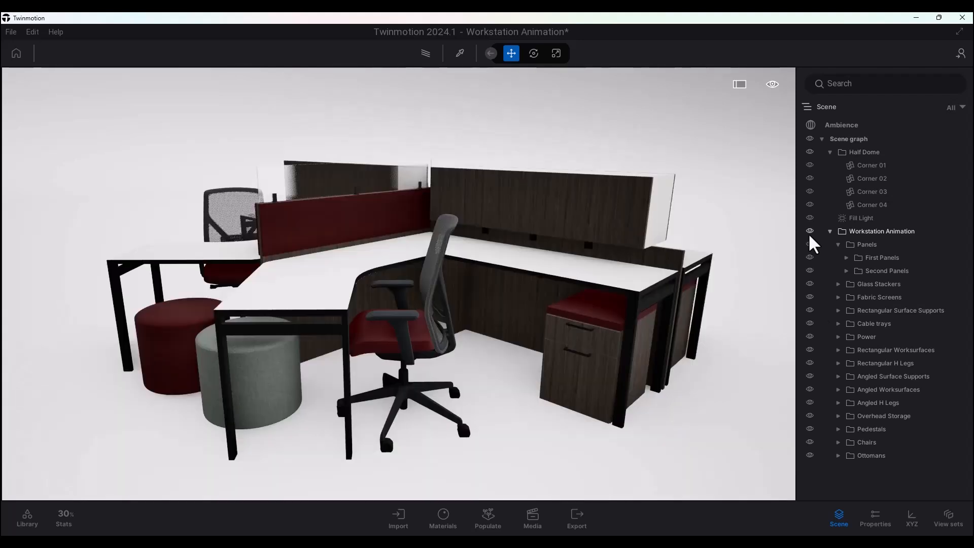
Step: Create a new container named Desk Accessories in the scene graph
{"action": "right_click", "coordinate": [854, 474]}
{"action": "left_click", "coordinate": [895, 154]}
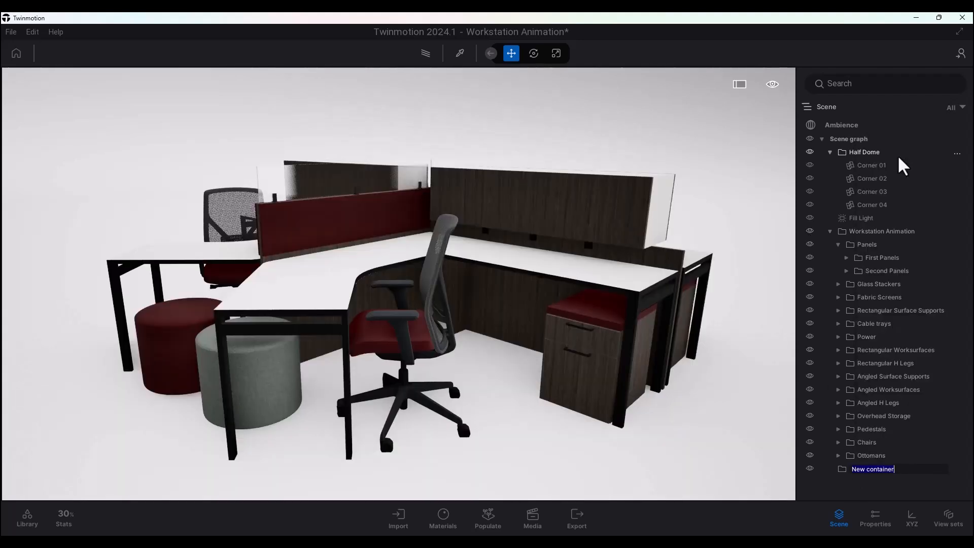
{"action": "type", "text": "Desk Accessories"}
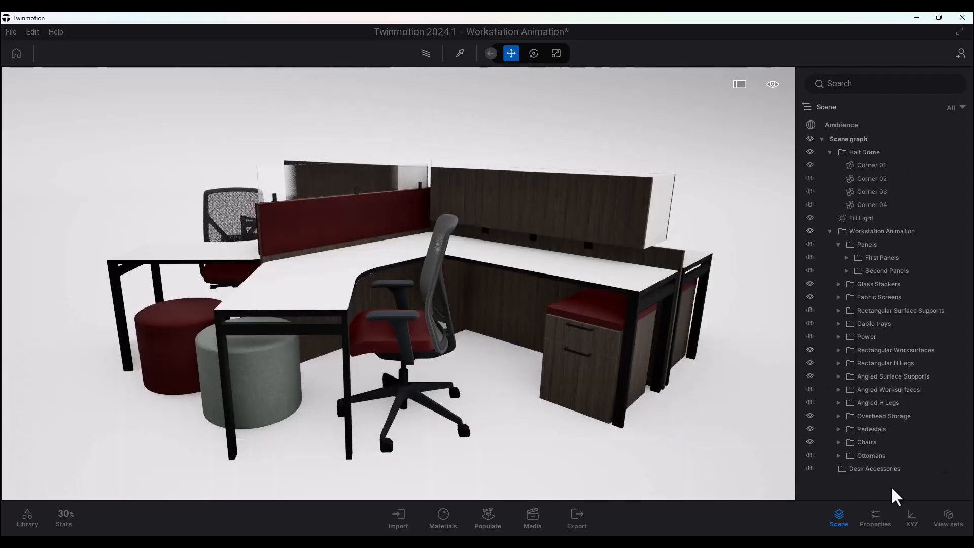
Step: Place the Computer from the library's electronics and appliances objects on the front angled worksurface
{"action": "left_click", "coordinate": [28, 518]}
{"action": "left_click", "coordinate": [48, 203]}
{"action": "left_click", "coordinate": [47, 150]}
{"action": "left_click_drag", "start_coordinate": [132, 314], "coordinate": [413, 269]}
{"action": "scroll", "coordinate": [109, 341], "scroll_direction": "down", "scroll_amount": 4}
{"action": "key", "text": "Delete"}
{"action": "left_click_drag", "start_coordinate": [130, 371], "coordinate": [384, 285]}
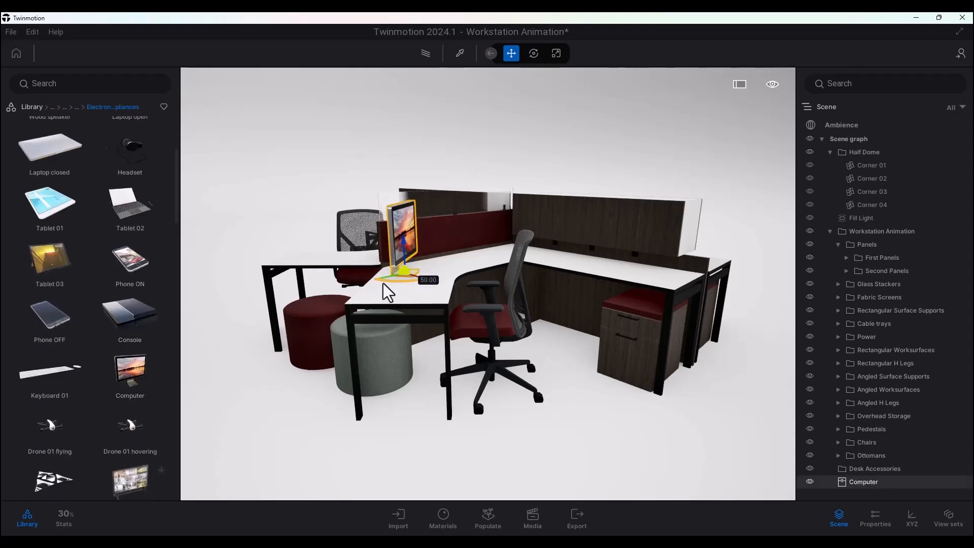
Step: Place Keyboard 01 in front of the computer on the angled worksurface
{"action": "scroll", "coordinate": [69, 334], "scroll_direction": "down", "scroll_amount": 3}
{"action": "left_click_drag", "start_coordinate": [70, 333], "coordinate": [446, 291]}
{"action": "key", "text": "f"}
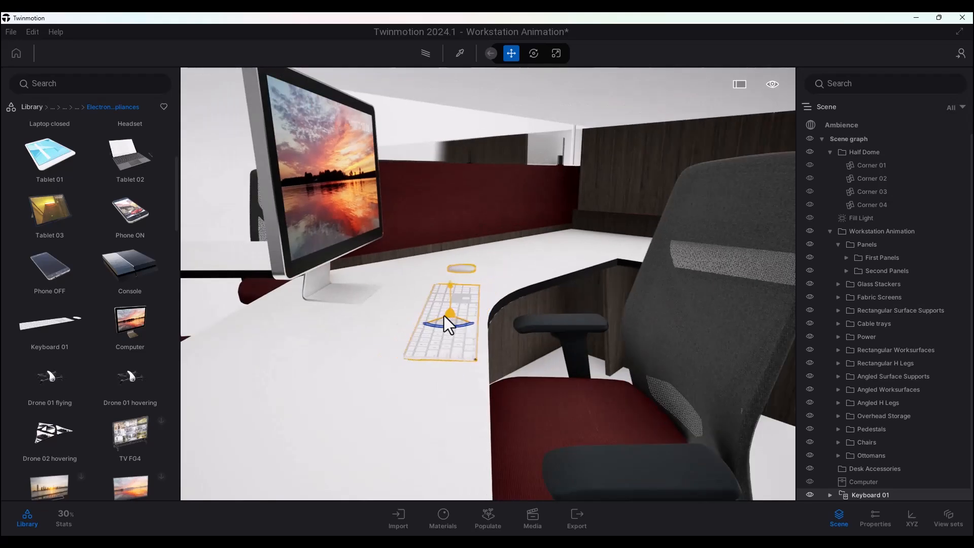
Step: Search the library for "Lamp" and place a lamp on the angled worksurface near the computer
{"action": "scroll", "coordinate": [459, 317], "scroll_direction": "down", "scroll_amount": 5}
{"action": "scroll", "coordinate": [127, 300], "scroll_direction": "down", "scroll_amount": 5}
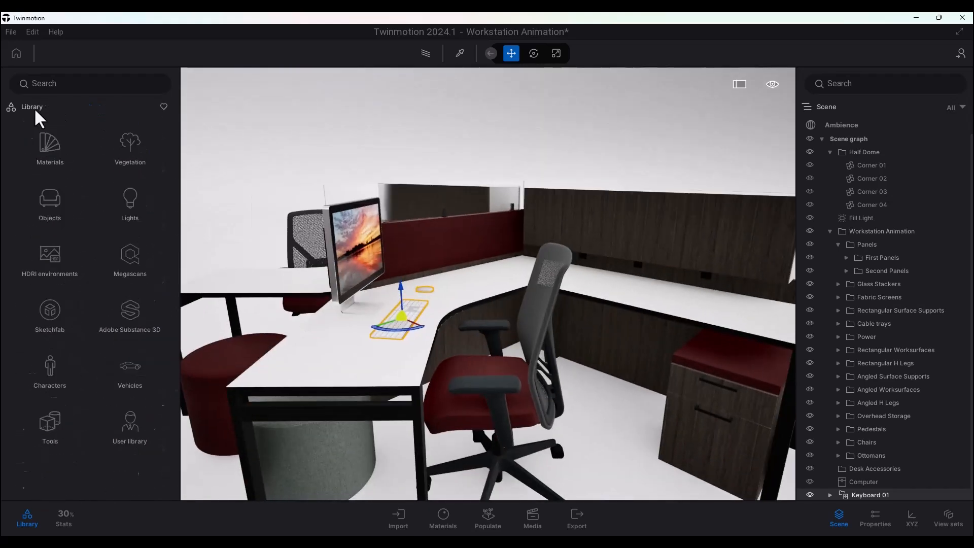
{"action": "left_click", "coordinate": [61, 83]}
{"action": "type", "text": "Lamp"}
{"action": "key", "text": "Return"}
{"action": "left_click_drag", "start_coordinate": [129, 304], "coordinate": [318, 328]}
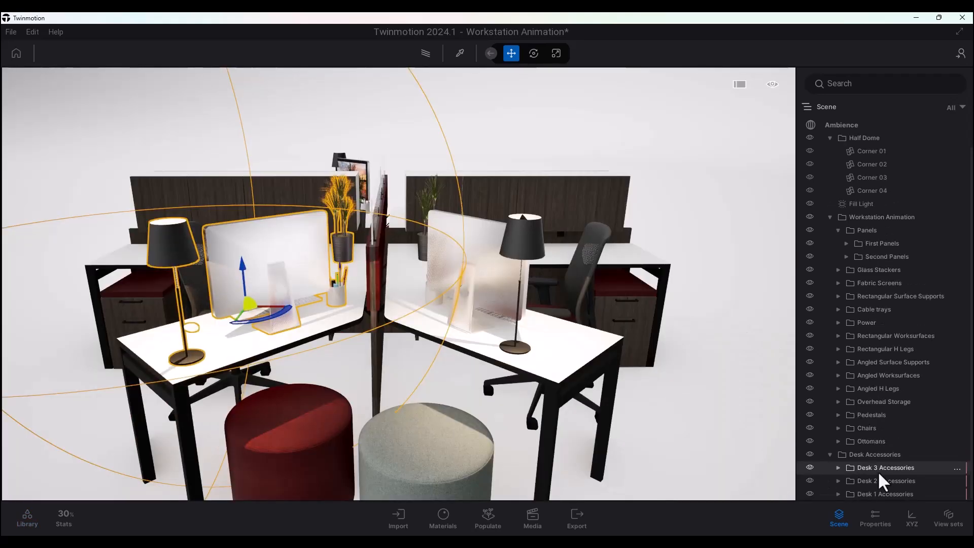
Step: Duplicate the Desk 3 Accessories container and position the copy on the remaining fourth desk
{"action": "left_click", "coordinate": [488, 335]}
{"action": "left_click_drag", "start_coordinate": [279, 307], "coordinate": [374, 289], "text": "shift"}
{"action": "middle_click_drag", "start_coordinate": [374, 290], "coordinate": [515, 356], "text": "shift"}
{"action": "scroll", "coordinate": [514, 357], "scroll_direction": "down", "scroll_amount": 5}
{"action": "left_click_drag", "start_coordinate": [446, 346], "coordinate": [431, 141]}
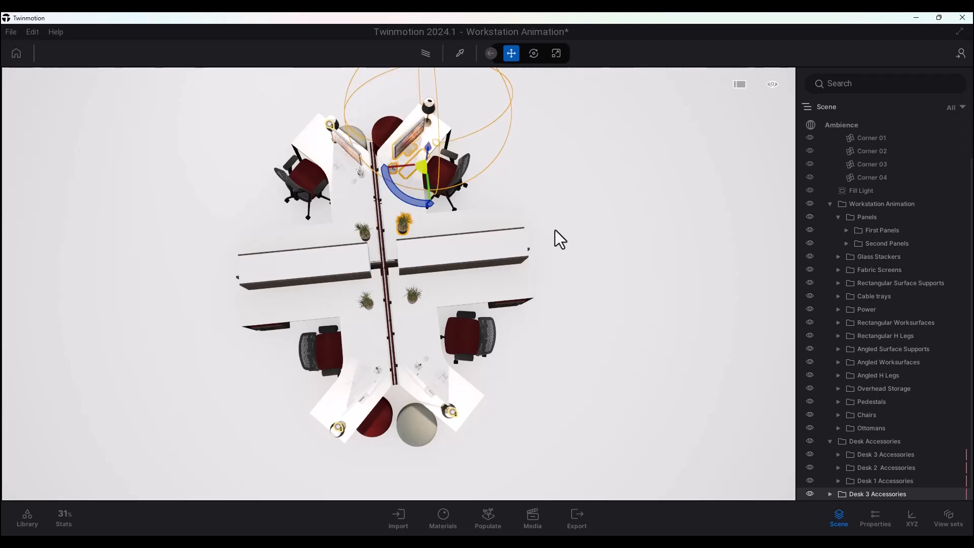
Step: Rename the duplicated accessories container as Desk 4 Accessories
{"action": "right_click", "coordinate": [940, 495]}
{"action": "left_click", "coordinate": [904, 308]}
{"action": "type", "text": "Desk 4 Accessories"}
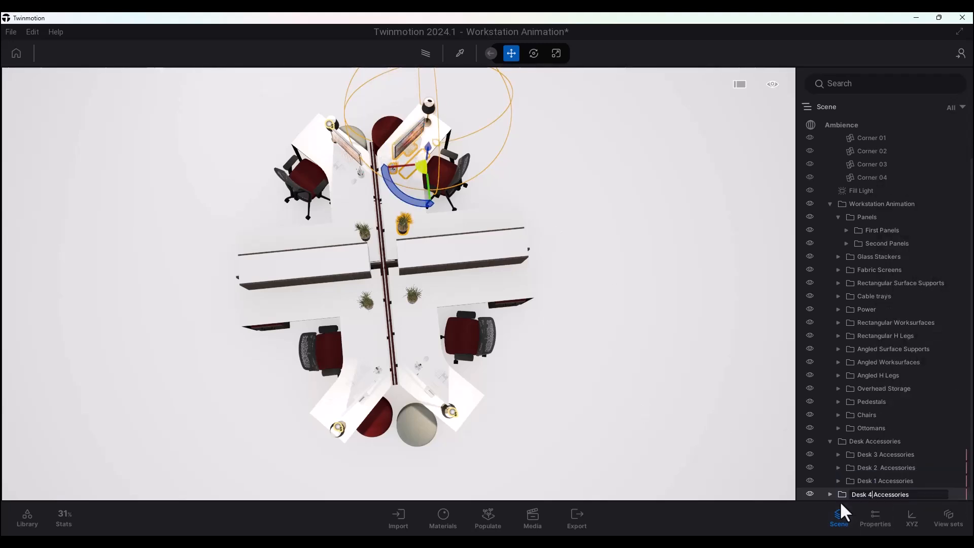
Step: Nest the Desk 4 Accessories container inside Desk Accessories and collapse the parent container
{"action": "key", "text": "Return"}
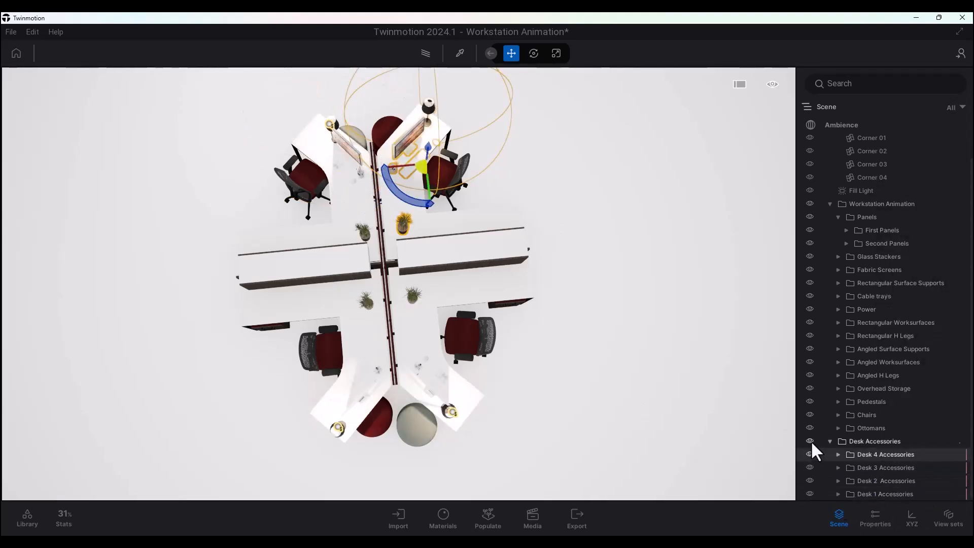
{"action": "left_click", "coordinate": [830, 442]}
{"action": "middle_click_drag", "start_coordinate": [609, 456], "coordinate": [534, 385], "text": "shift"}
{"action": "scroll", "coordinate": [519, 439], "scroll_direction": "up", "scroll_amount": 4}
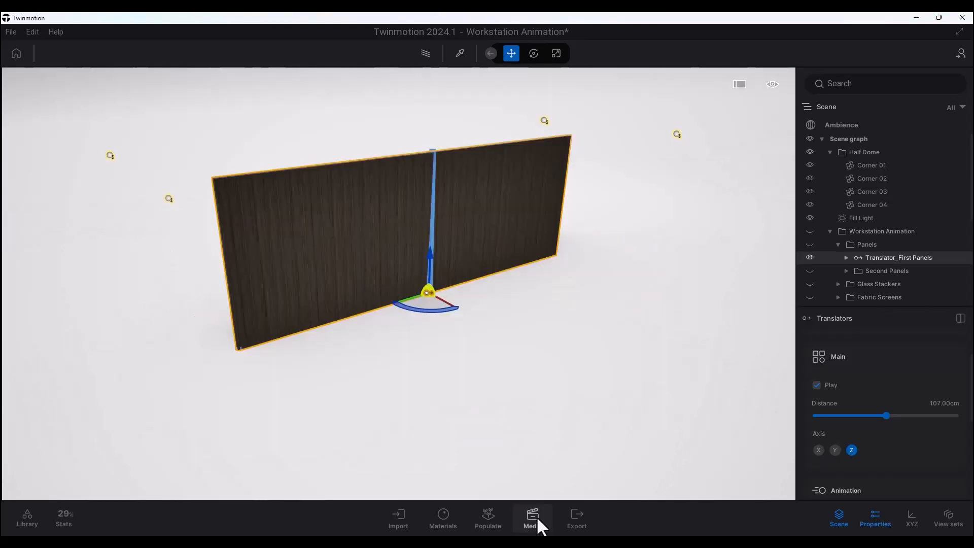
Step: Open Video1, show the whole Workstation Animation container, frame the workstation and refresh the first video part with that view
{"action": "left_click", "coordinate": [537, 519]}
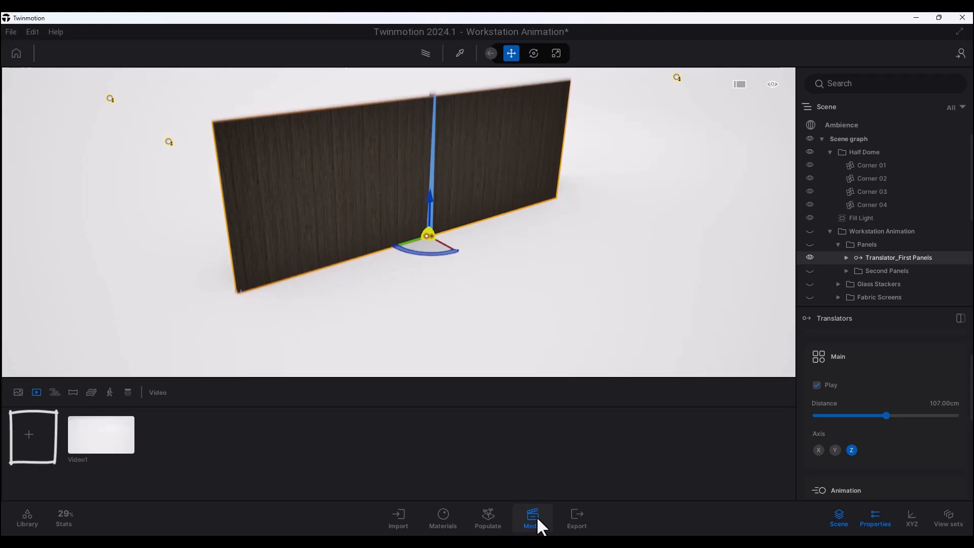
{"action": "left_click", "coordinate": [112, 416]}
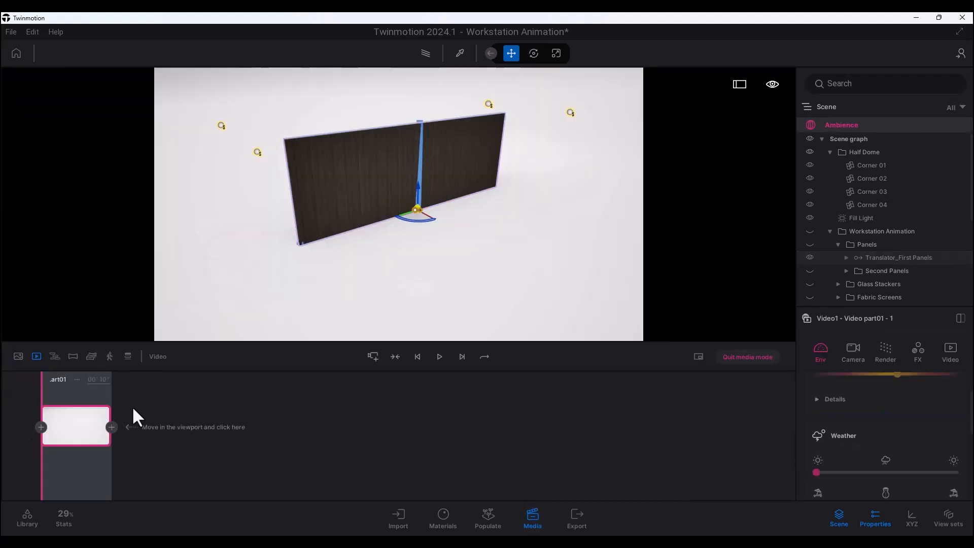
{"action": "left_click", "coordinate": [811, 231]}
{"action": "middle_click_drag", "start_coordinate": [365, 282], "coordinate": [415, 291], "text": "shift"}
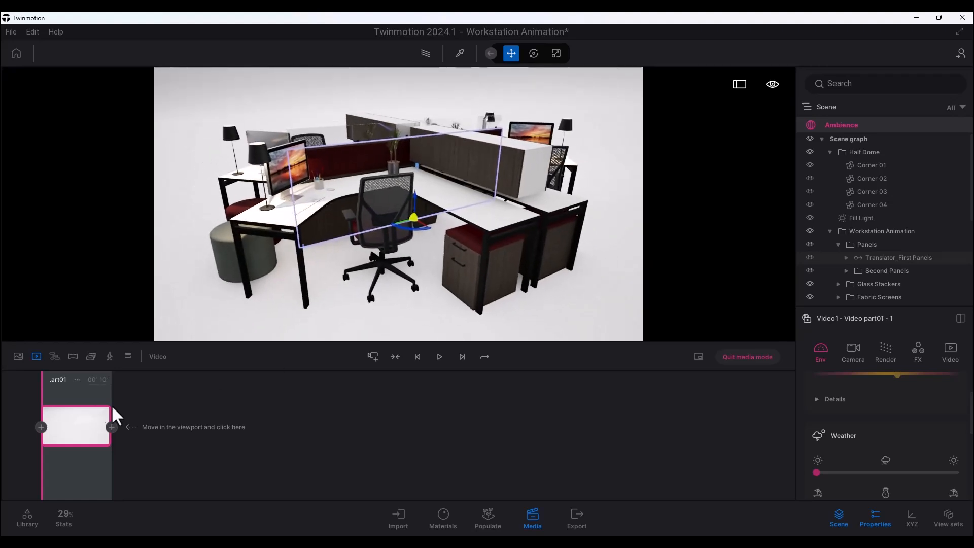
{"action": "left_click", "coordinate": [83, 408]}
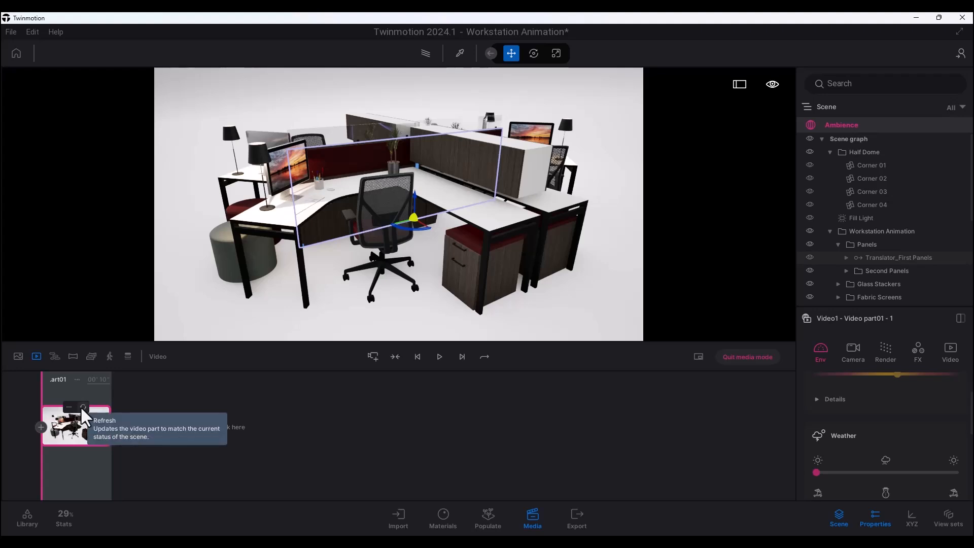
Step: Set the duration of Video1's first part to 30 seconds
{"action": "left_click_drag", "start_coordinate": [100, 382], "coordinate": [110, 382]}
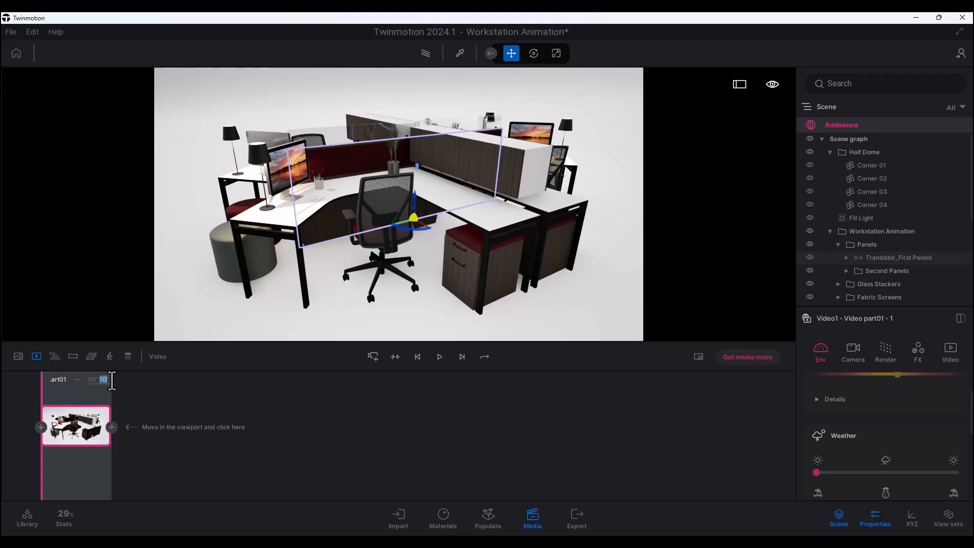
{"action": "type", "text": "3"}
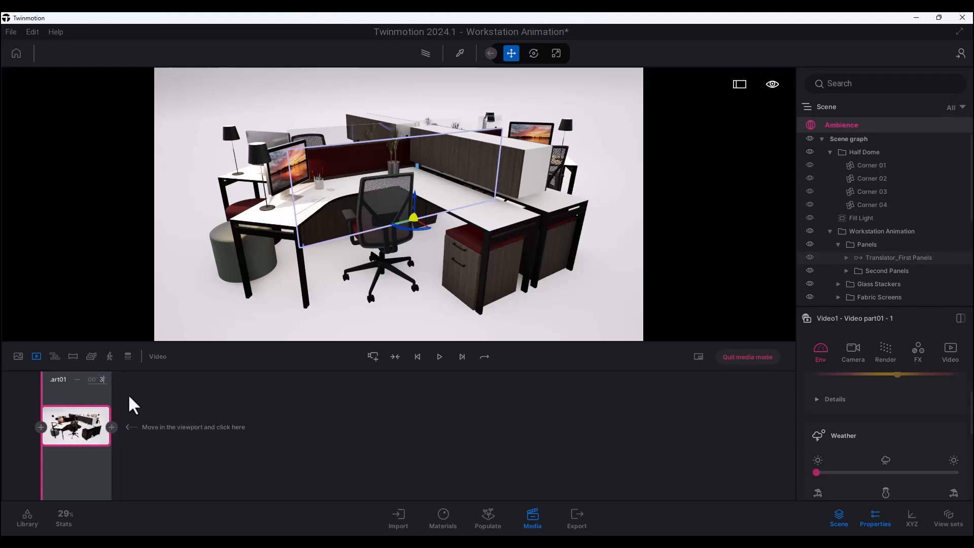
{"action": "key", "text": "Return"}
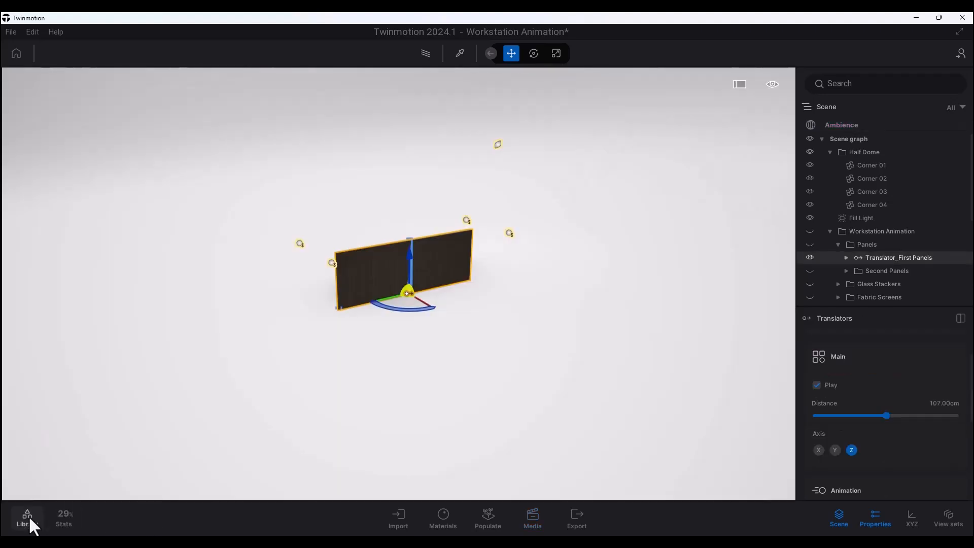
Step: Place a Plane 10m primitive from the library on the floor beside the first panels
{"action": "left_click", "coordinate": [28, 517]}
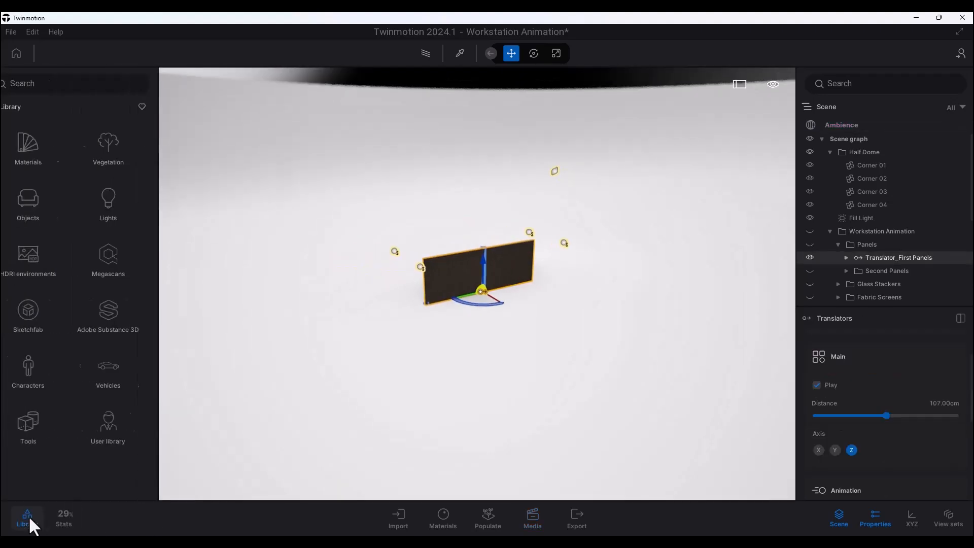
{"action": "left_click", "coordinate": [50, 200]}
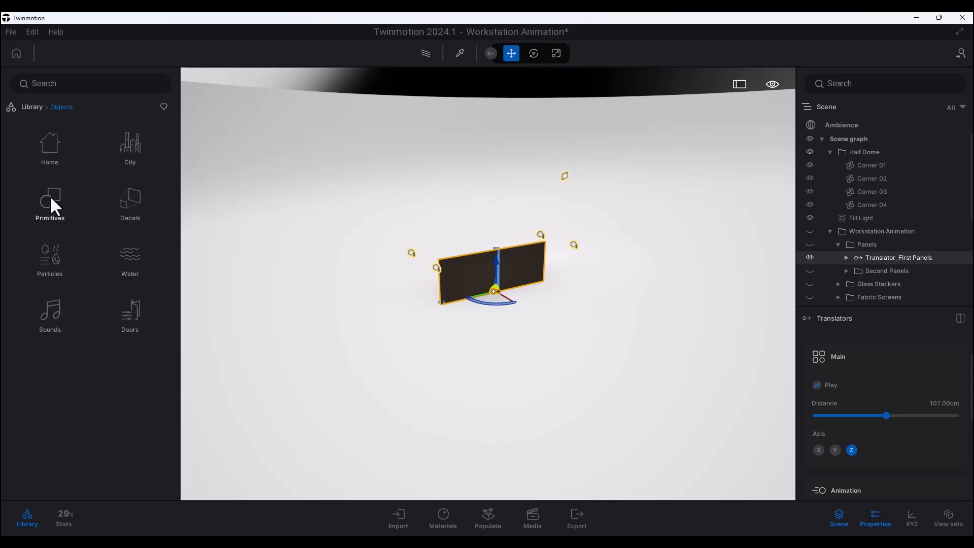
{"action": "left_click", "coordinate": [52, 199]}
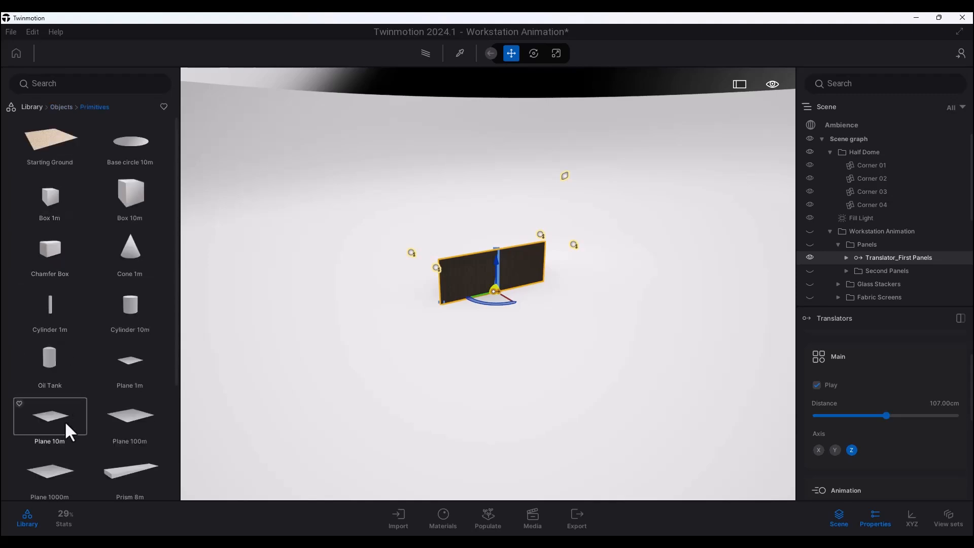
{"action": "left_click_drag", "start_coordinate": [50, 418], "coordinate": [321, 344]}
Step: Tint the Plane 10m material pink
{"action": "left_click", "coordinate": [459, 53]}
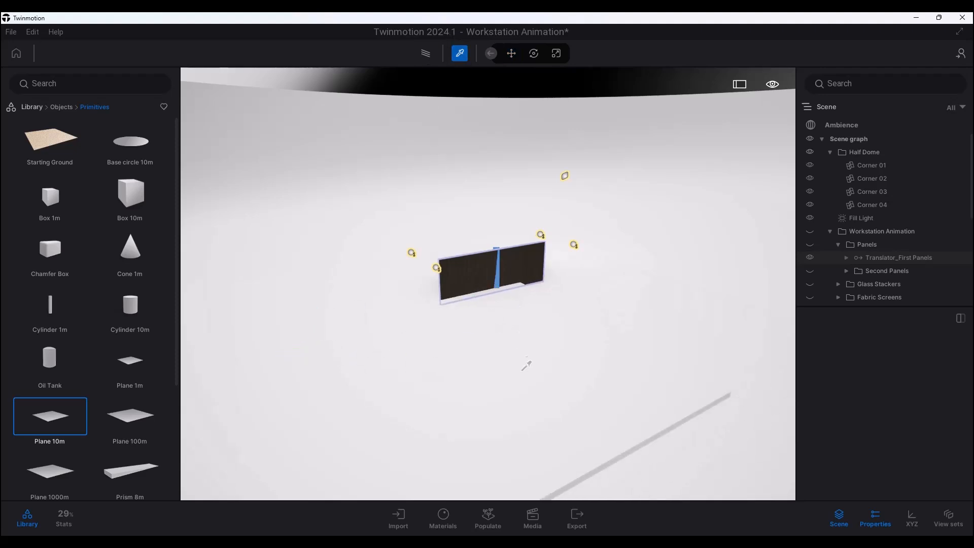
{"action": "left_click", "coordinate": [526, 363]}
{"action": "left_click", "coordinate": [951, 410]}
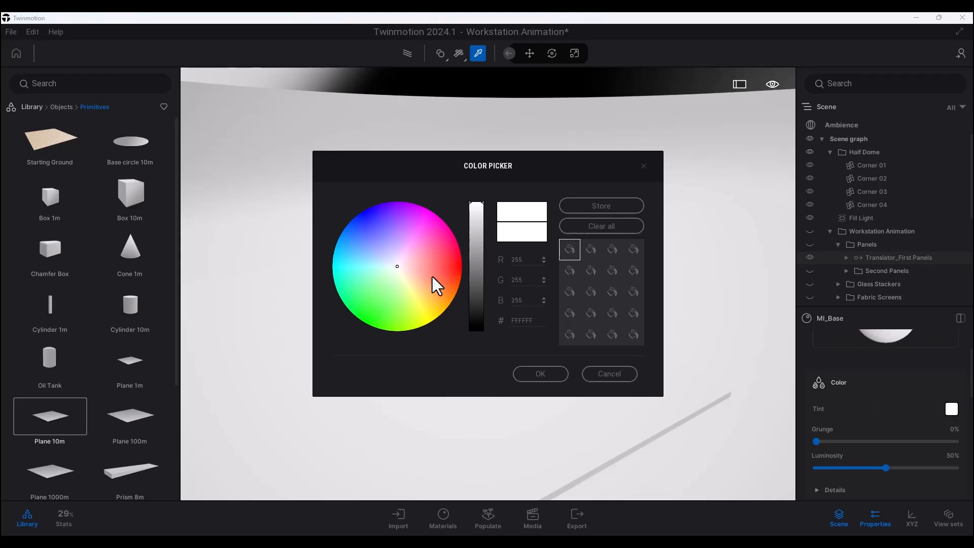
{"action": "left_click", "coordinate": [410, 234]}
{"action": "left_click", "coordinate": [540, 374]}
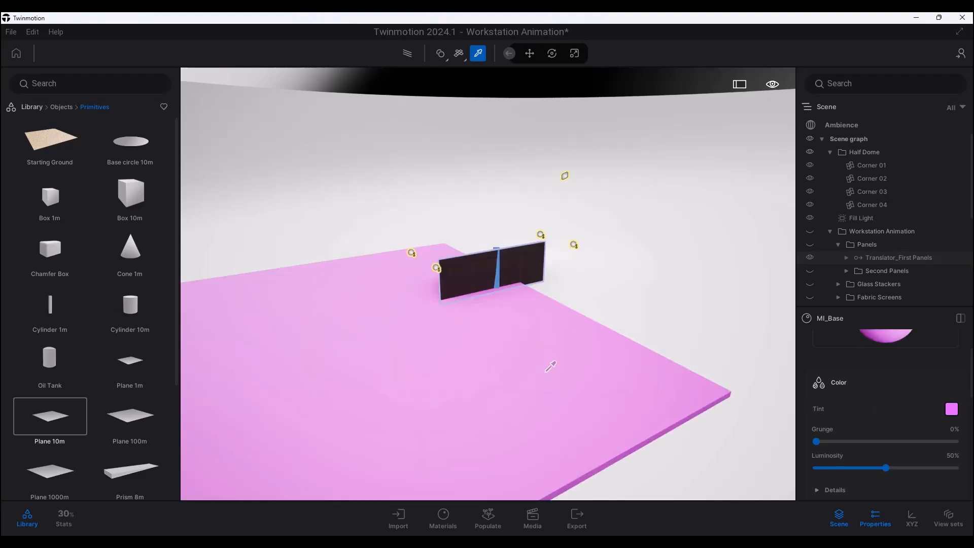
Step: Rotate the pink plane so it stands upright beside the panels
{"action": "left_click", "coordinate": [517, 383]}
{"action": "left_click", "coordinate": [534, 54]}
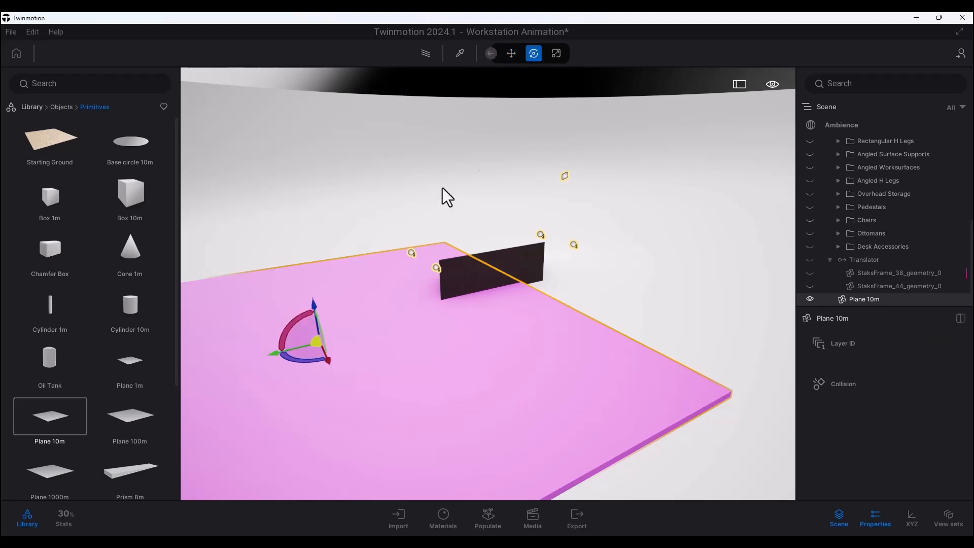
{"action": "left_click_drag", "start_coordinate": [284, 334], "coordinate": [323, 282]}
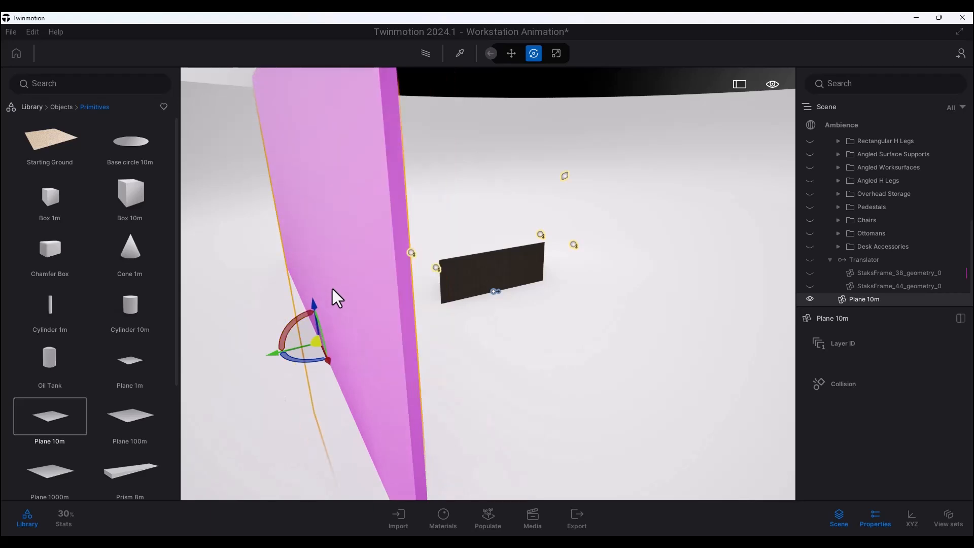
Step: Position the upright plane at the near edge of the Video1 camera frame, checking it against the shown workstation
{"action": "left_click", "coordinate": [530, 520]}
{"action": "left_click", "coordinate": [743, 357]}
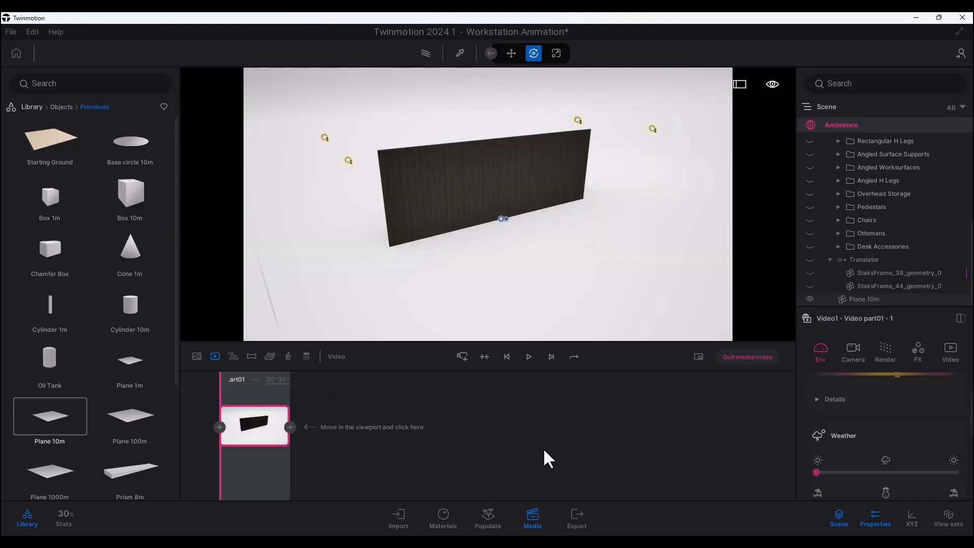
{"action": "left_click", "coordinate": [742, 357]}
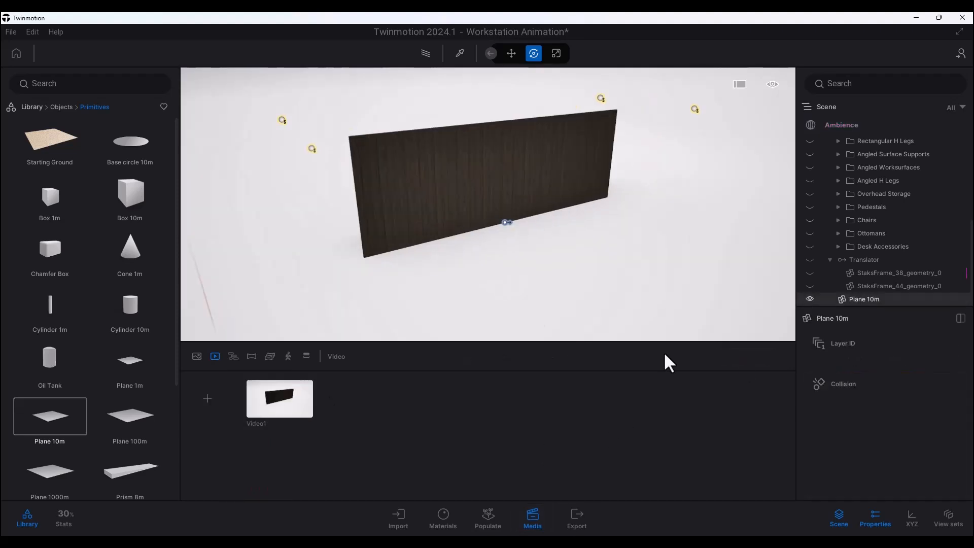
{"action": "left_click", "coordinate": [281, 403]}
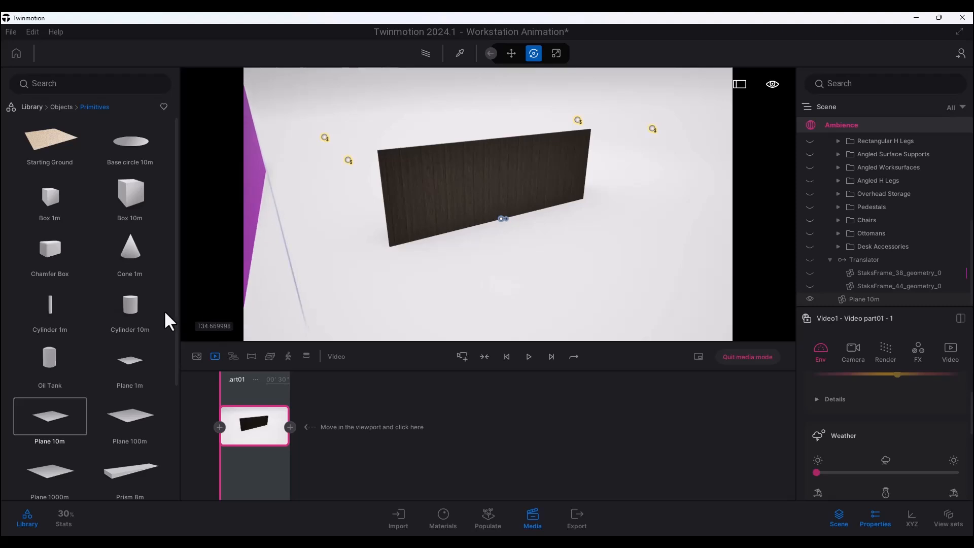
{"action": "scroll", "coordinate": [876, 220], "scroll_direction": "up", "scroll_amount": 5}
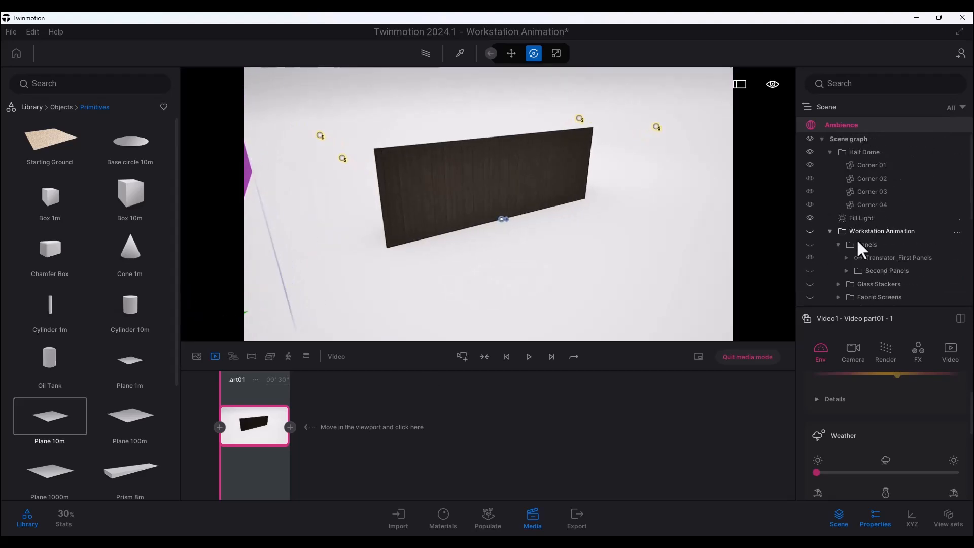
{"action": "left_click", "coordinate": [810, 231]}
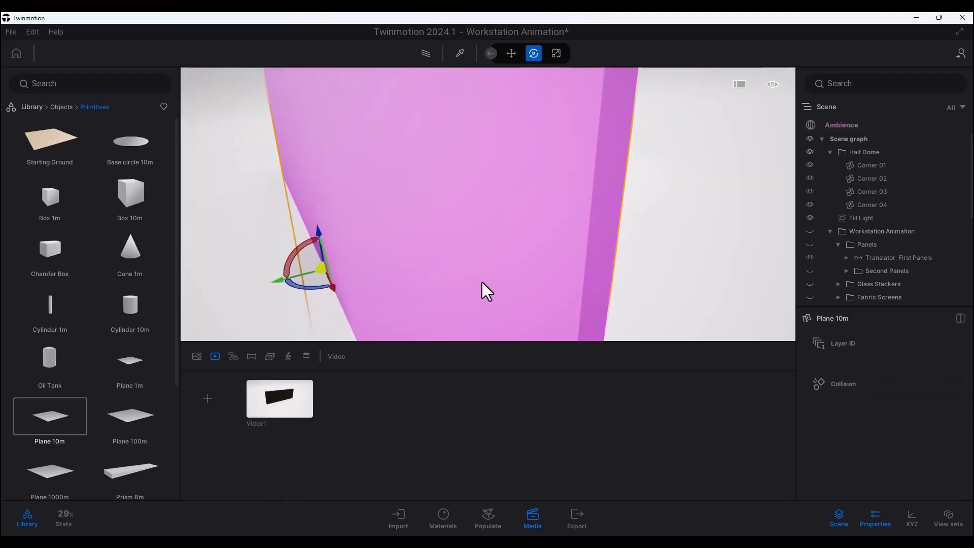
Step: Duplicate the upright plane, rotate the copy 90 degrees and place it on the opposite side of the panels
{"action": "left_click", "coordinate": [482, 288]}
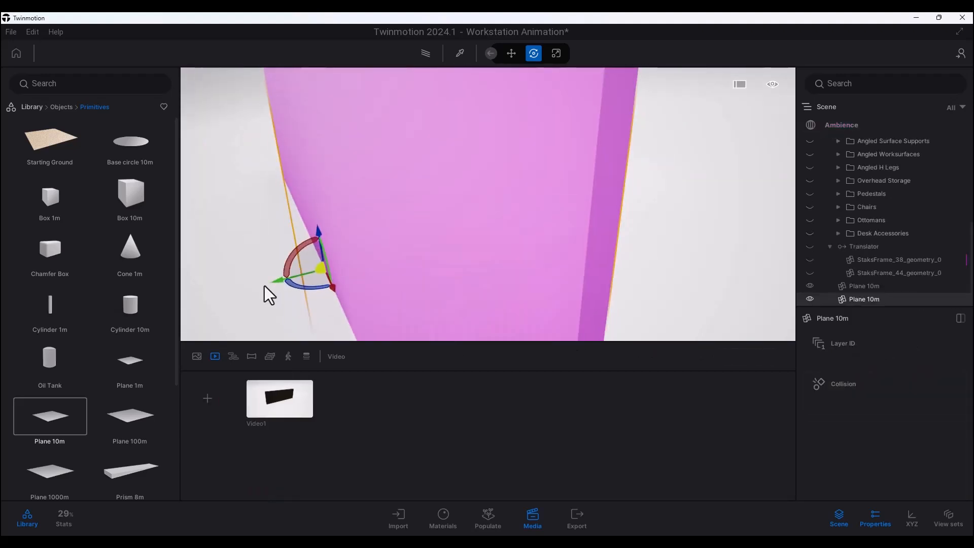
{"action": "type", "text": "90"}
{"action": "key", "text": "Return"}
{"action": "left_click_drag", "start_coordinate": [673, 201], "coordinate": [794, 239]}
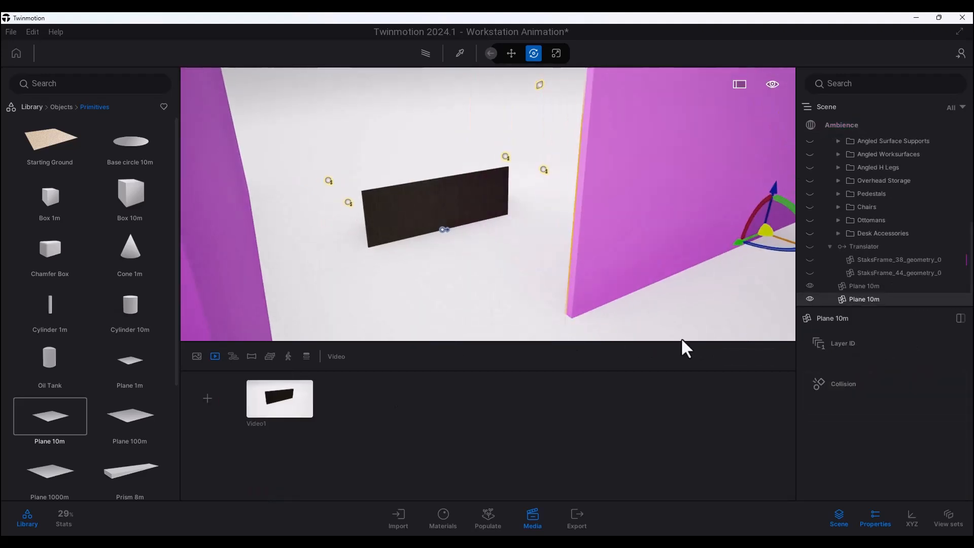
Step: Adjust the second plane along the other edge of the Video1 camera frame and check the framing
{"action": "left_click", "coordinate": [279, 412]}
{"action": "left_click", "coordinate": [596, 255]}
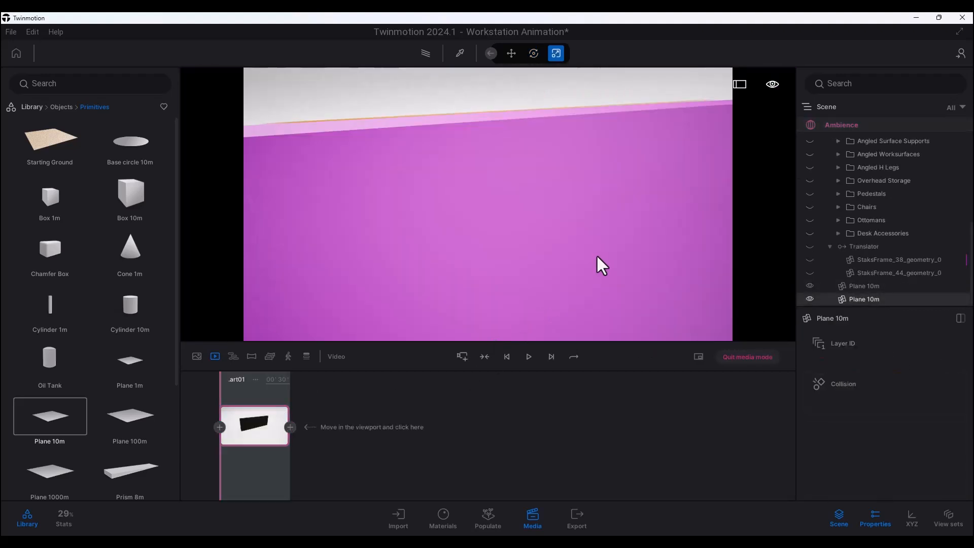
{"action": "left_click", "coordinate": [742, 358]}
{"action": "key", "text": "Tab"}
{"action": "left_click_drag", "start_coordinate": [717, 265], "coordinate": [792, 319]}
{"action": "left_click", "coordinate": [300, 413]}
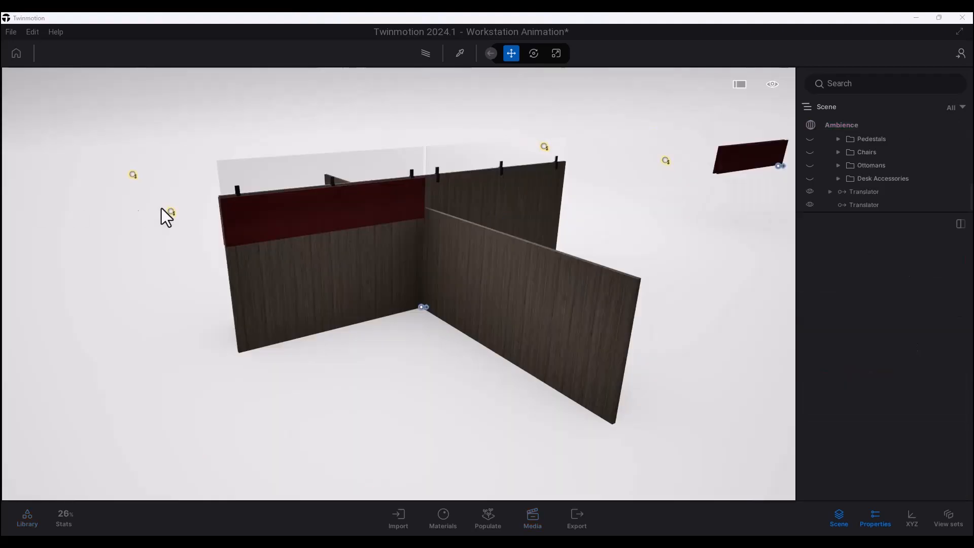
Step: Select the tackboard floating away from the panels and examine how it appears in Video1
{"action": "left_click", "coordinate": [730, 161]}
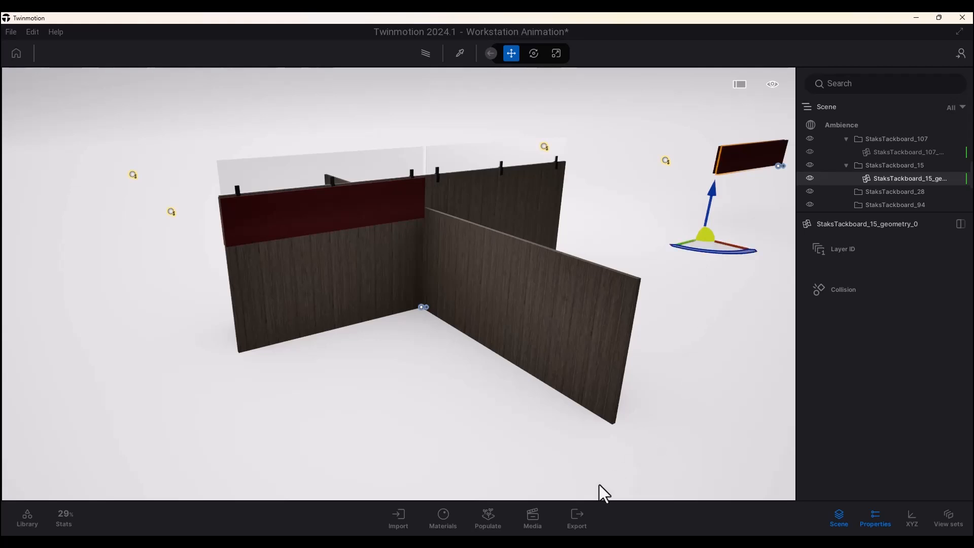
{"action": "left_click", "coordinate": [533, 517]}
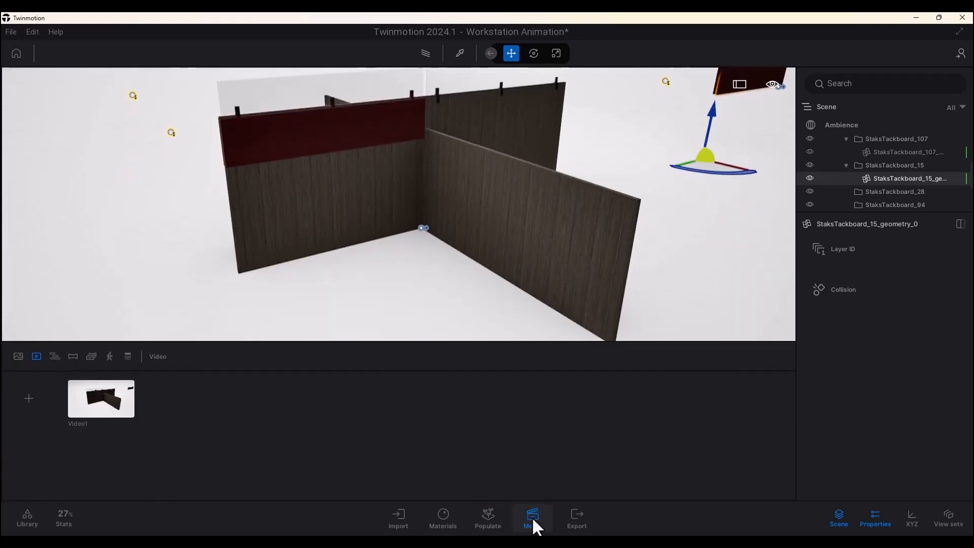
{"action": "left_click", "coordinate": [100, 409]}
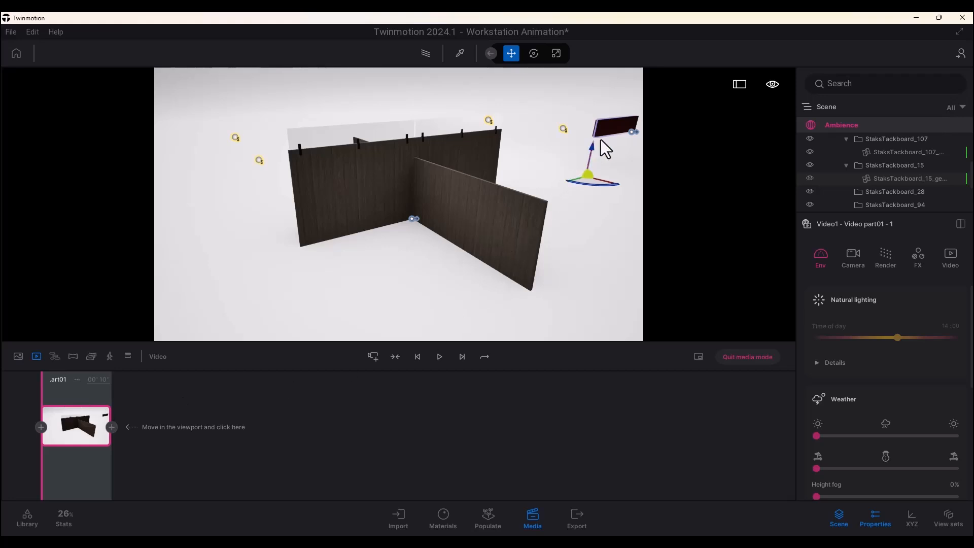
{"action": "left_click", "coordinate": [750, 358]}
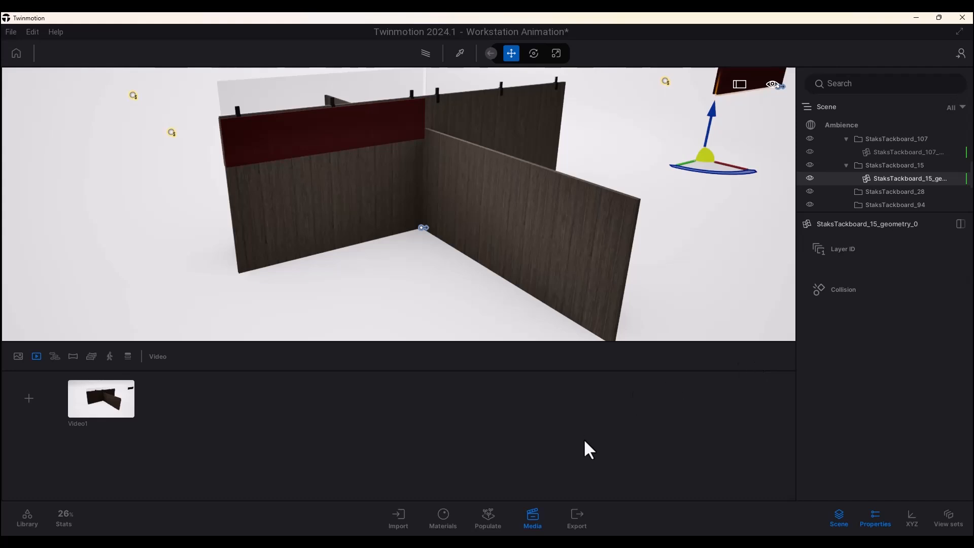
{"action": "left_click", "coordinate": [532, 518]}
Step: Add a Section Cube from the library tools and position it near the floating tackboards
{"action": "left_click", "coordinate": [28, 518]}
{"action": "left_click", "coordinate": [54, 424]}
{"action": "left_click", "coordinate": [50, 314]}
{"action": "left_click_drag", "start_coordinate": [53, 147], "coordinate": [515, 223]}
{"action": "left_click_drag", "start_coordinate": [730, 212], "coordinate": [733, 198]}
{"action": "left_click", "coordinate": [515, 224]}
{"action": "left_click_drag", "start_coordinate": [510, 197], "coordinate": [520, 144]}
{"action": "scroll", "coordinate": [565, 304], "scroll_direction": "down", "scroll_amount": 5}
{"action": "middle_click_drag", "start_coordinate": [565, 304], "coordinate": [574, 396], "text": "shift"}
Step: Scale the section cube and shift it over the floating tackboard, checking the clipping in Video1
{"action": "left_click", "coordinate": [25, 520]}
{"action": "scroll", "coordinate": [609, 213], "scroll_direction": "down", "scroll_amount": 2}
{"action": "left_click", "coordinate": [557, 54]}
{"action": "scroll", "coordinate": [435, 168], "scroll_direction": "down", "scroll_amount": 2}
{"action": "middle_click_drag", "start_coordinate": [435, 168], "coordinate": [378, 238]}
{"action": "left_click_drag", "start_coordinate": [129, 153], "coordinate": [380, 72]}
{"action": "middle_click_drag", "start_coordinate": [437, 200], "coordinate": [405, 254]}
{"action": "left_click_drag", "start_coordinate": [320, 84], "coordinate": [380, 132]}
{"action": "left_click_drag", "start_coordinate": [519, 232], "coordinate": [561, 284]}
{"action": "scroll", "coordinate": [366, 133], "scroll_direction": "down", "scroll_amount": 5}
{"action": "left_click_drag", "start_coordinate": [408, 144], "coordinate": [422, 230]}
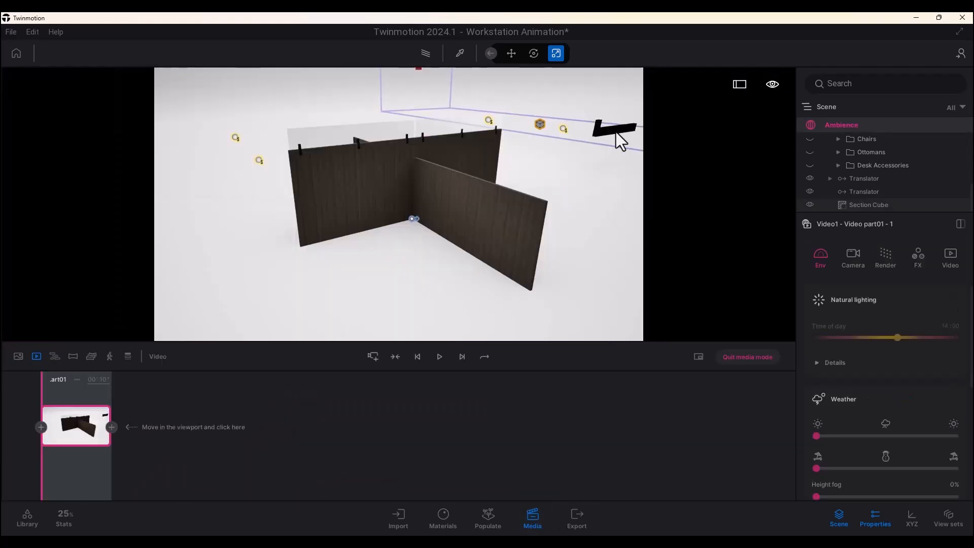
{"action": "left_click", "coordinate": [616, 132]}
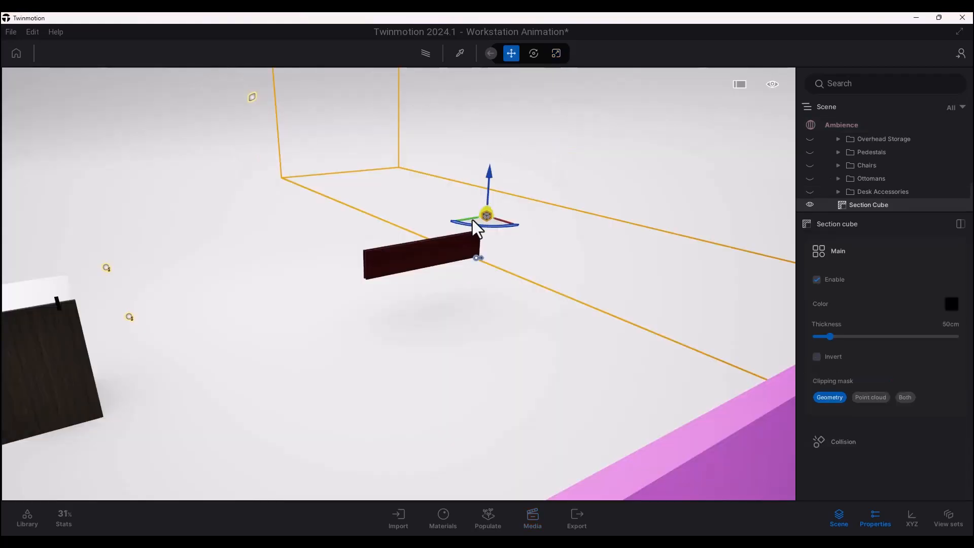
{"action": "left_click_drag", "start_coordinate": [474, 220], "coordinate": [342, 239]}
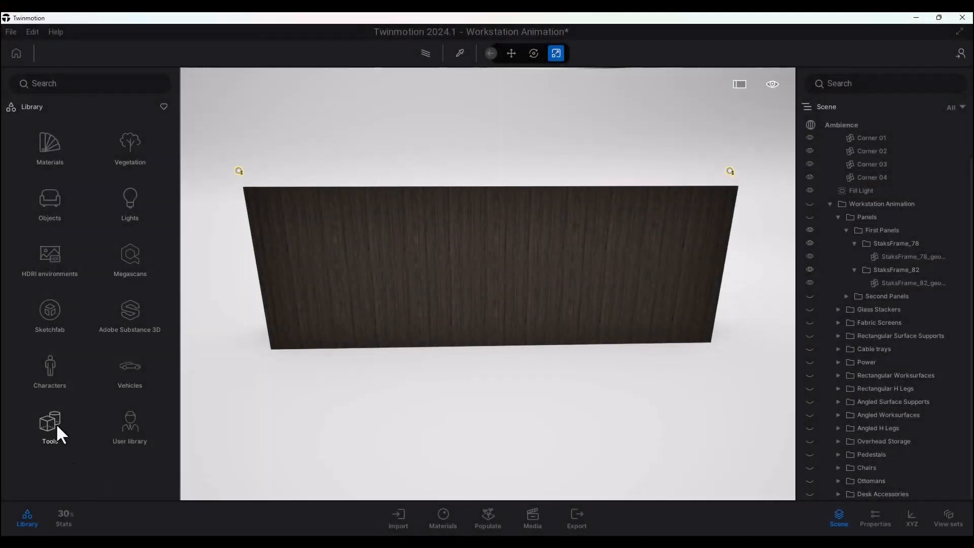
Step: Add a Translator from the library's animator tools at the base of the second panel, where the panels meet
{"action": "left_click", "coordinate": [54, 424]}
{"action": "left_click", "coordinate": [50, 312]}
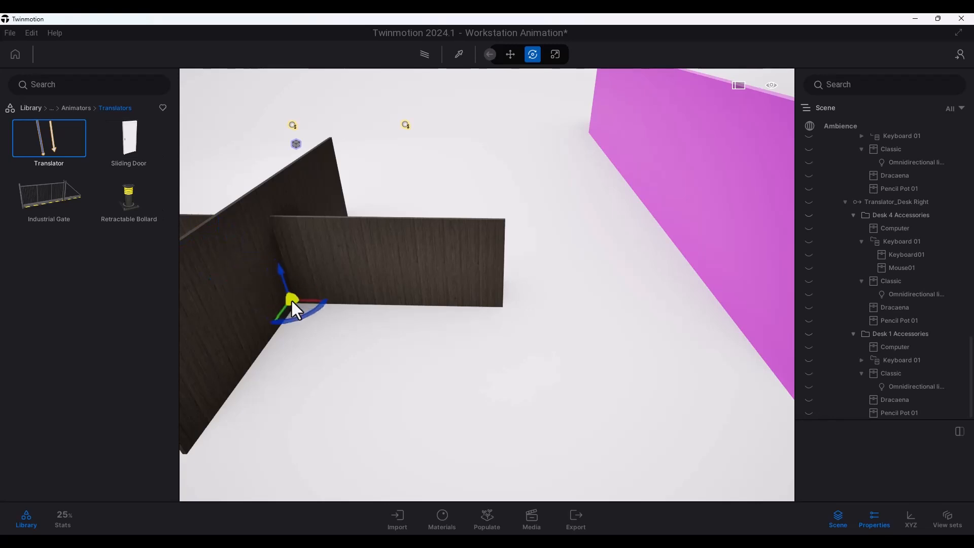
{"action": "key", "text": "w"}
{"action": "key", "text": "a"}
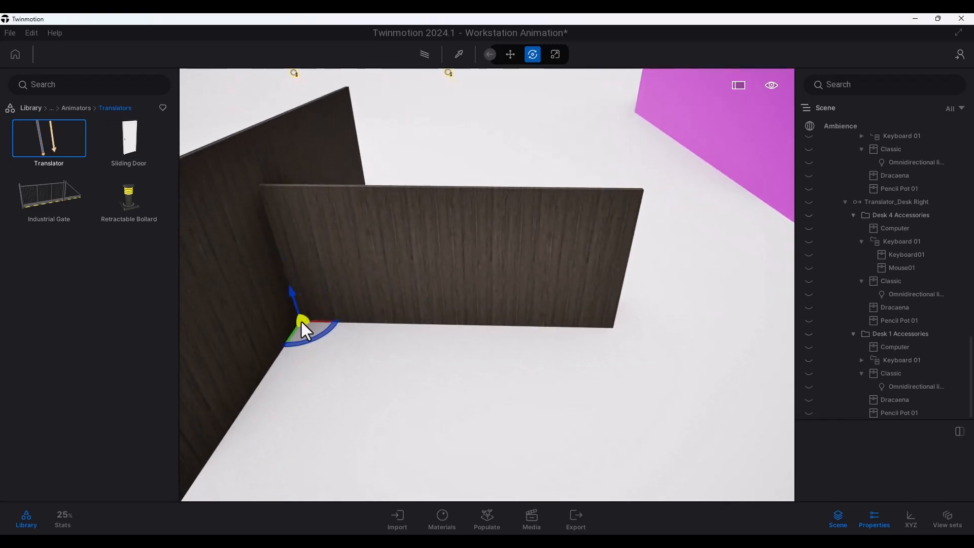
{"action": "left_click", "coordinate": [302, 321]}
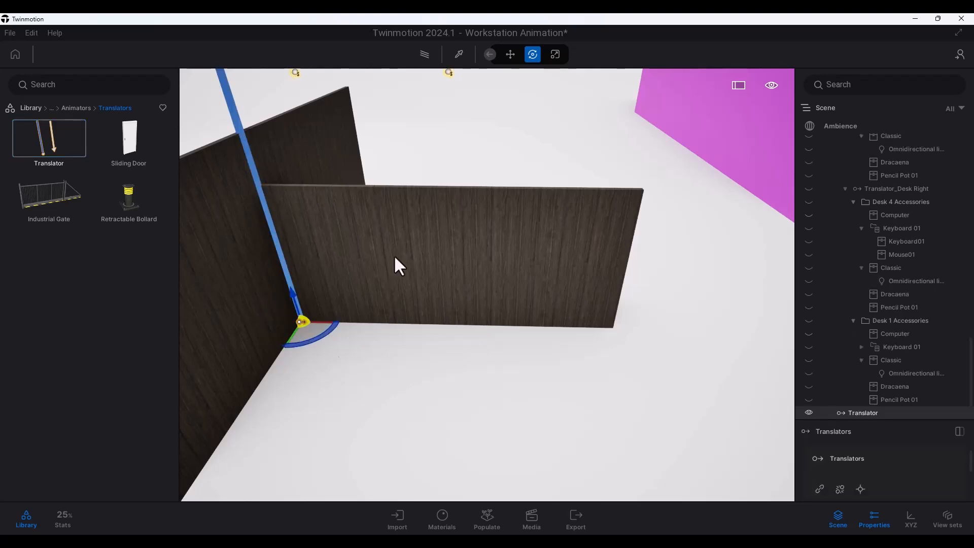
Step: Rename the new translator as Translator_Second Panels
{"action": "left_click_drag", "start_coordinate": [320, 291], "coordinate": [267, 315]}
{"action": "left_click_drag", "start_coordinate": [310, 228], "coordinate": [310, 228]}
{"action": "scroll", "coordinate": [406, 294], "scroll_direction": "down", "scroll_amount": 2}
{"action": "left_click", "coordinate": [956, 414]}
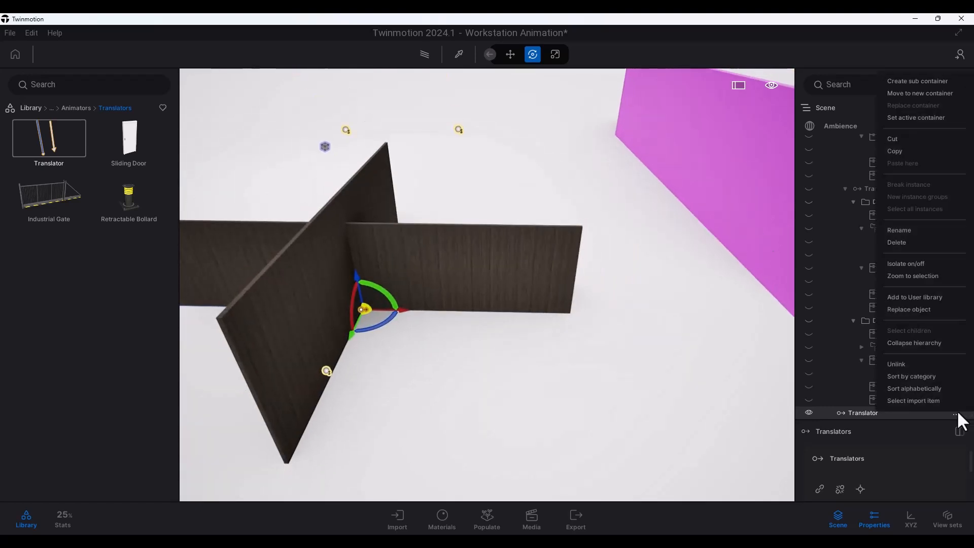
{"action": "left_click", "coordinate": [903, 230]}
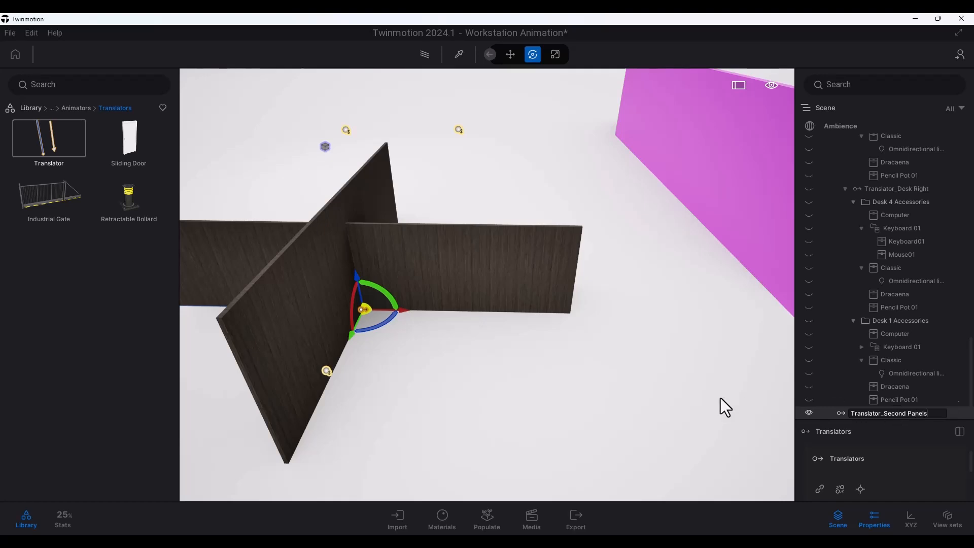
{"action": "key", "text": "Return"}
Step: Select the StaksFrame_38 and StaksFrame_44 panels and move them along the X axis out past the pink boundary plane
{"action": "left_click", "coordinate": [411, 274]}
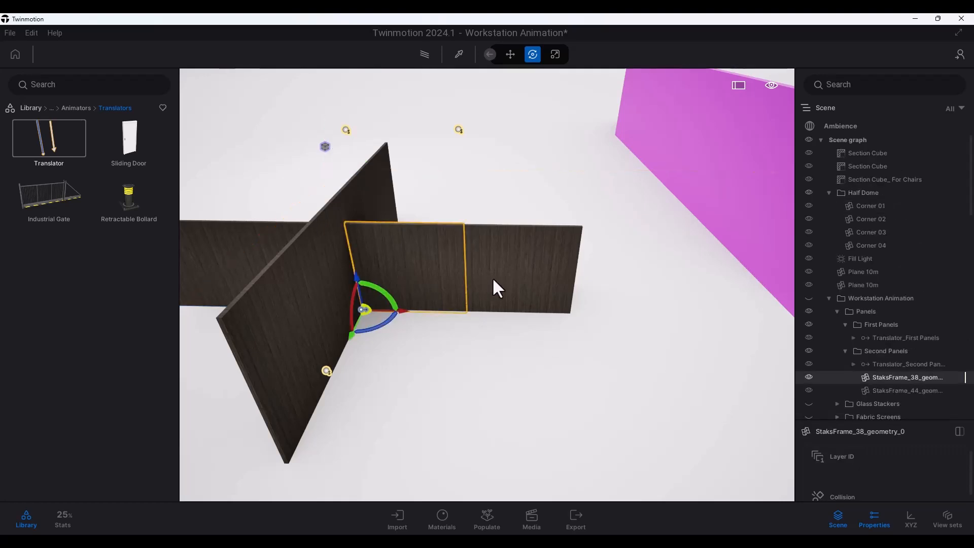
{"action": "left_click", "coordinate": [493, 279], "text": "ctrl"}
{"action": "middle_click_drag", "start_coordinate": [493, 279], "coordinate": [560, 330], "text": "shift"}
{"action": "scroll", "coordinate": [556, 358], "scroll_direction": "down", "scroll_amount": 5}
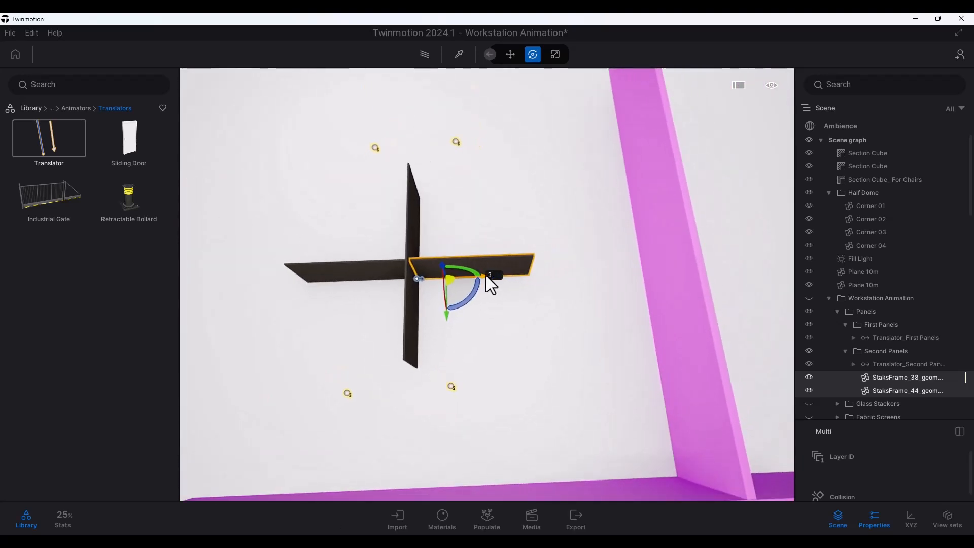
{"action": "key", "text": "Return"}
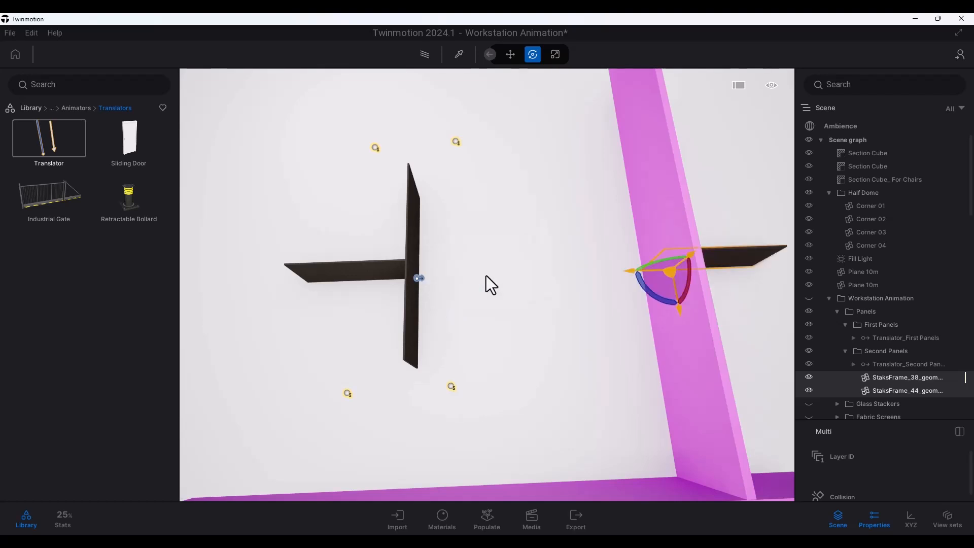
Step: Move Translator_Second Panels along the X axis to the relocated panels and set its travel distance to 380 cm
{"action": "left_click", "coordinate": [419, 278]}
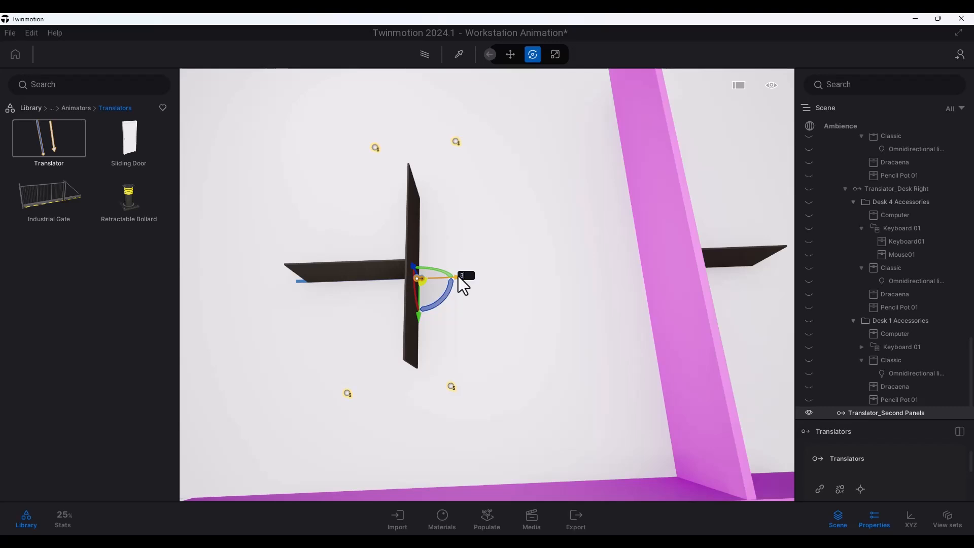
{"action": "key", "text": "Return"}
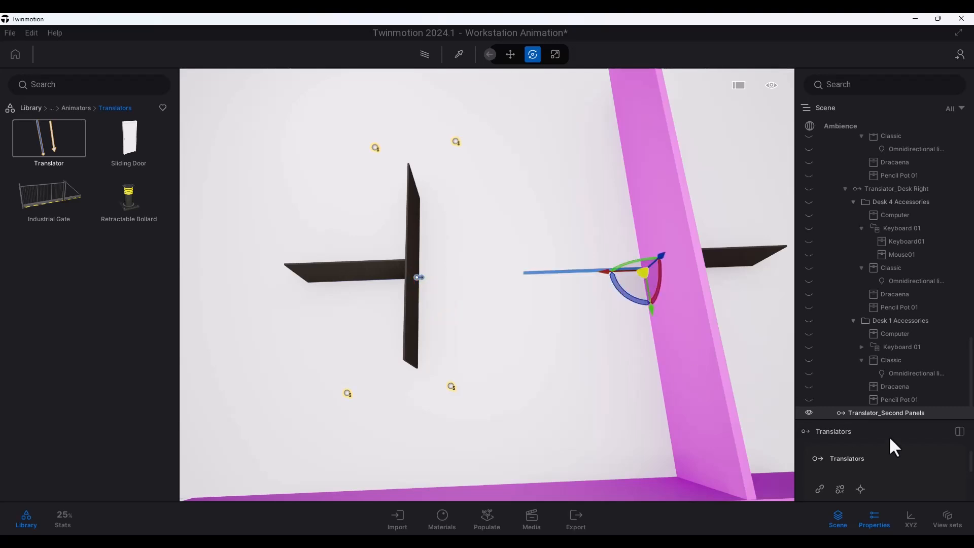
{"action": "left_click_drag", "start_coordinate": [897, 419], "coordinate": [880, 290]}
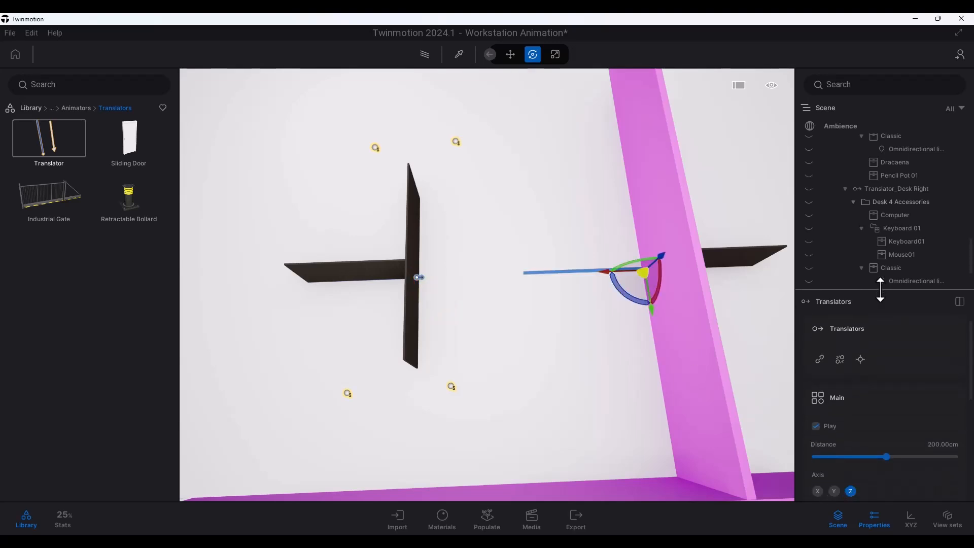
{"action": "left_click", "coordinate": [960, 448]}
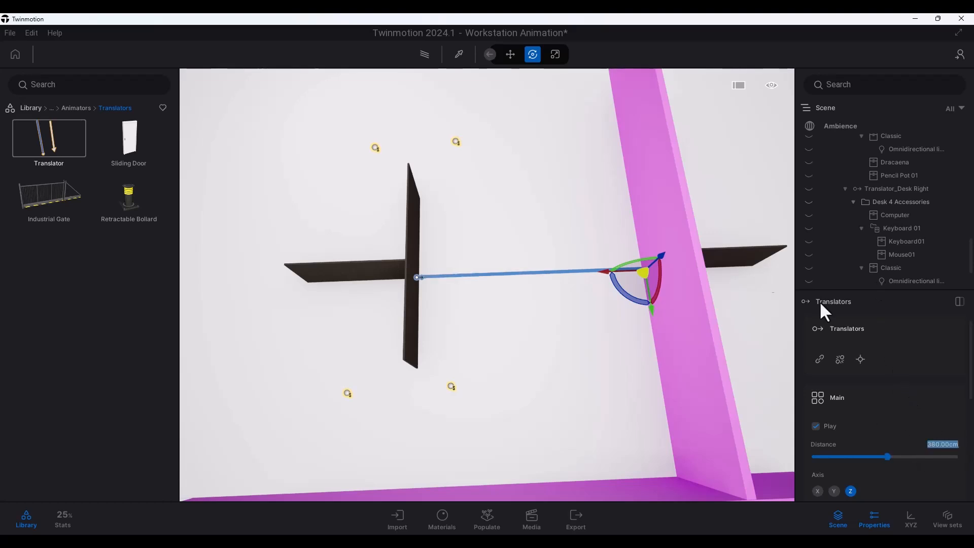
Step: Link the two relocated panels to the translator and set its animation to Once, with speed 0.20 and a start delay
{"action": "left_click", "coordinate": [820, 359]}
{"action": "left_click", "coordinate": [711, 253]}
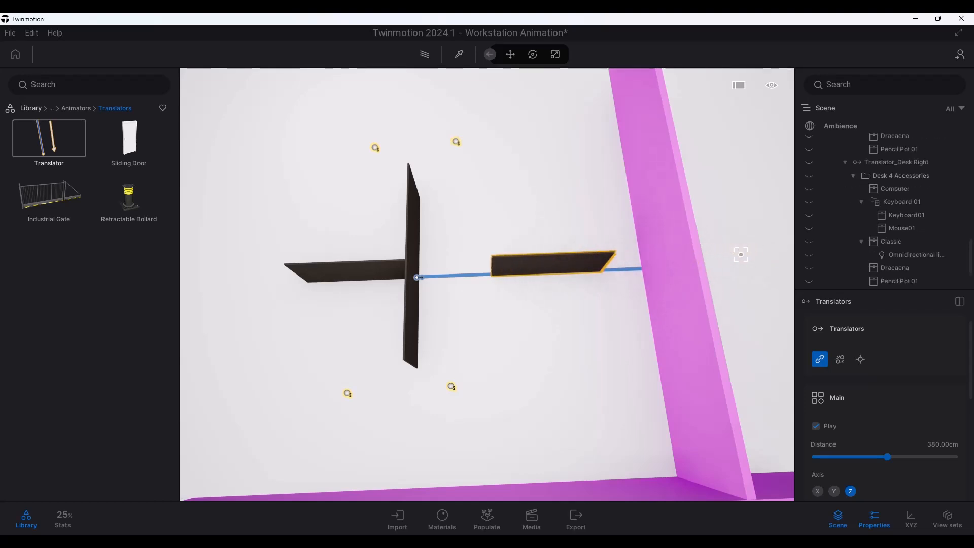
{"action": "scroll", "coordinate": [857, 430], "scroll_direction": "down", "scroll_amount": 2}
{"action": "scroll", "coordinate": [857, 417], "scroll_direction": "down", "scroll_amount": 2}
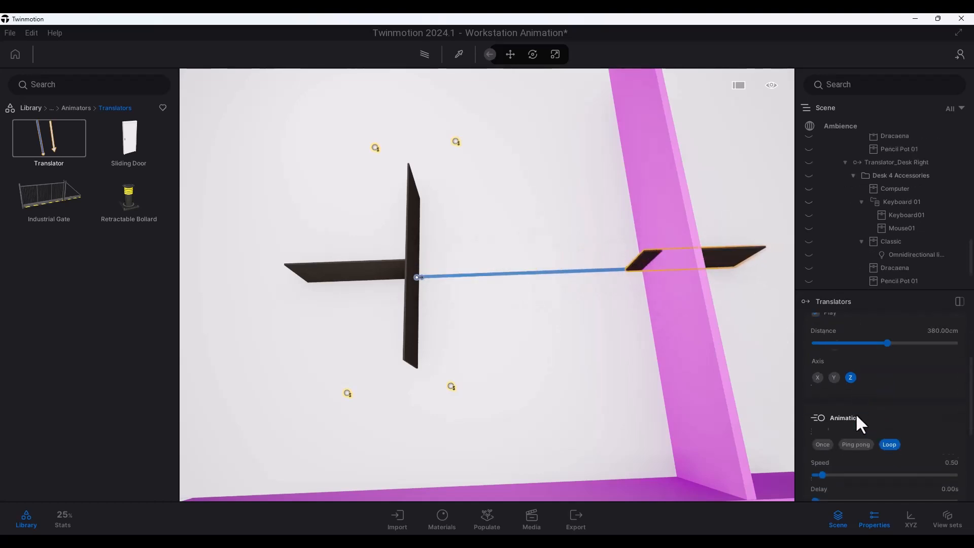
{"action": "left_click", "coordinate": [823, 412]}
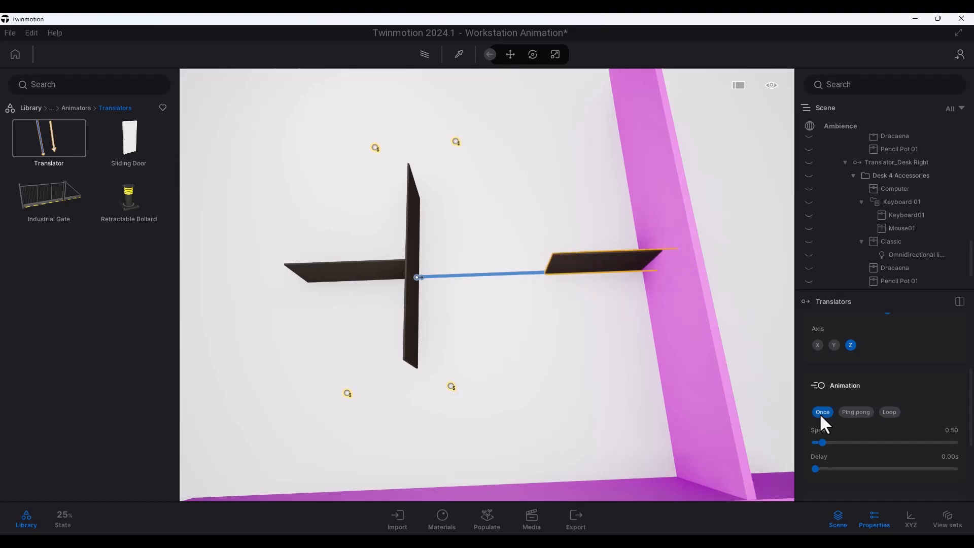
{"action": "left_click", "coordinate": [949, 430]}
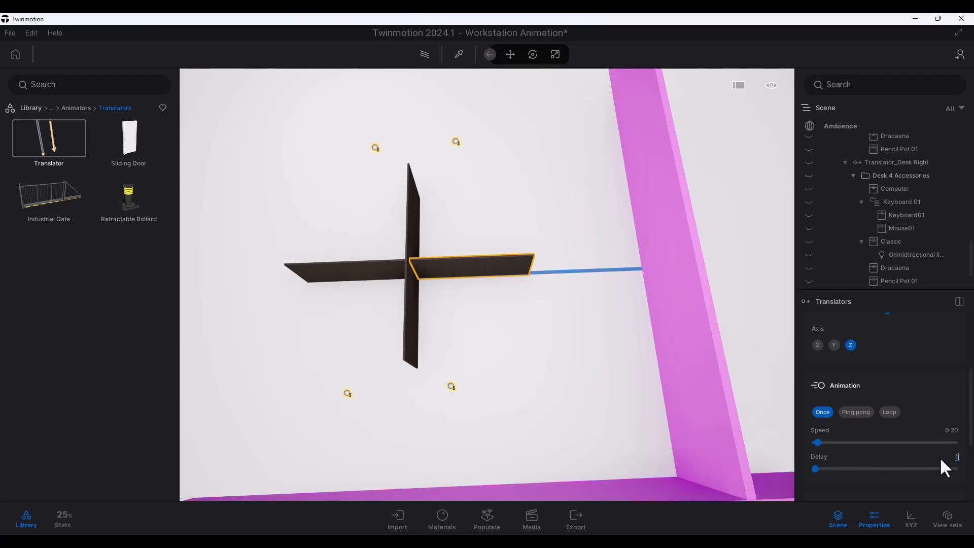
{"action": "key", "text": "Return"}
Step: Move the new translator with its linked panels into the Second Panels folder of the scene graph
{"action": "left_click_drag", "start_coordinate": [914, 293], "coordinate": [916, 454]}
{"action": "left_click", "coordinate": [957, 446]}
{"action": "left_click", "coordinate": [899, 172]}
{"action": "left_click_drag", "start_coordinate": [971, 383], "coordinate": [954, 176]}
{"action": "left_click", "coordinate": [957, 162]}
{"action": "left_click", "coordinate": [872, 321]}
{"action": "left_click", "coordinate": [956, 321]}
{"action": "left_click", "coordinate": [892, 293]}
{"action": "scroll", "coordinate": [558, 323], "scroll_direction": "up", "scroll_amount": 10}
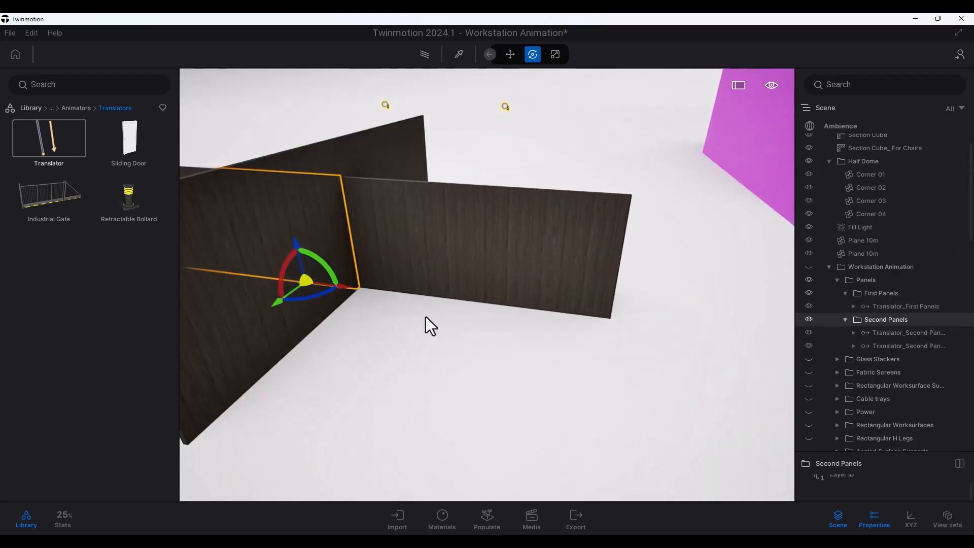
{"action": "scroll", "coordinate": [431, 319], "scroll_direction": "down", "scroll_amount": 5}
{"action": "left_click", "coordinate": [9, 32]}
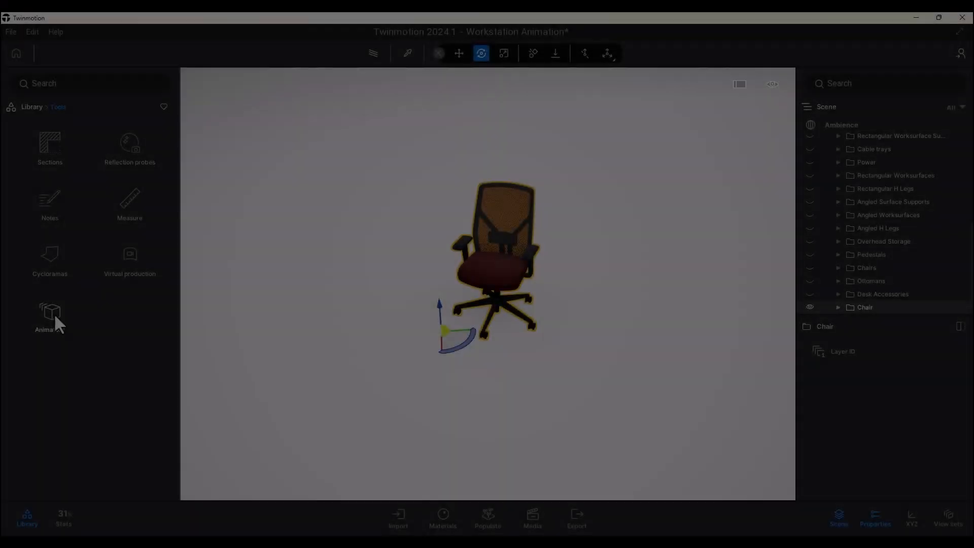
Step: Add a Rotator from the animator tools at the base of the chair
{"action": "left_click", "coordinate": [54, 313]}
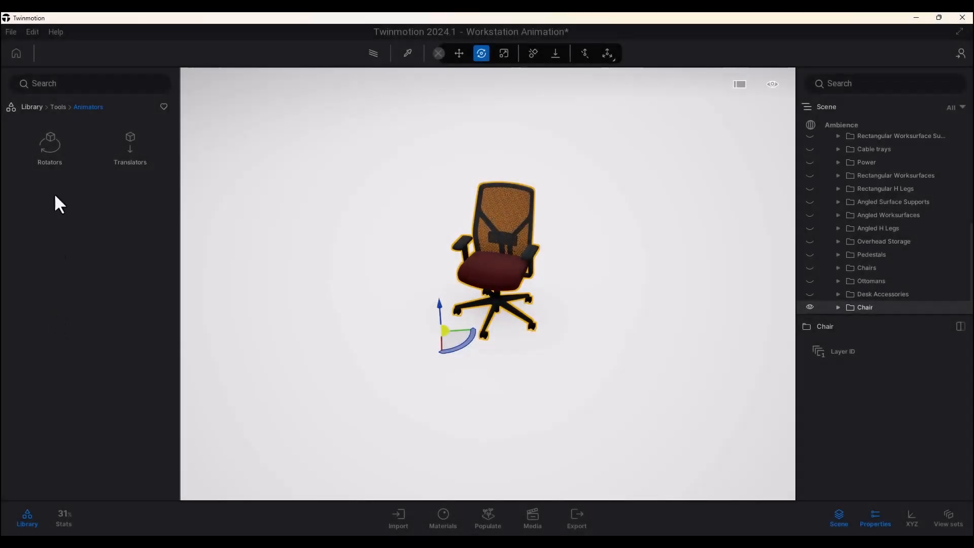
{"action": "left_click", "coordinate": [49, 144]}
{"action": "left_click_drag", "start_coordinate": [47, 135], "coordinate": [499, 315]}
Step: Align the rotator with the center of the chair's base
{"action": "scroll", "coordinate": [516, 337], "scroll_direction": "up", "scroll_amount": 5}
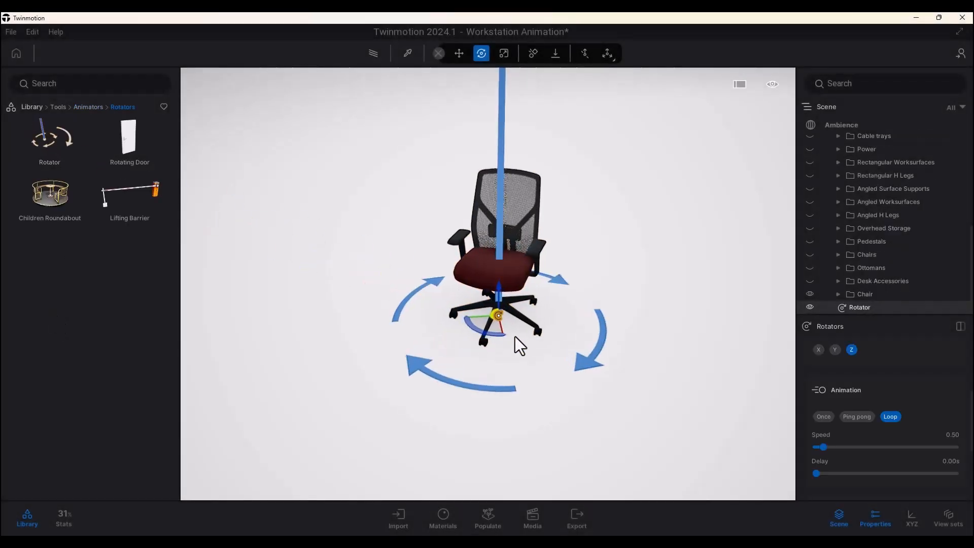
{"action": "scroll", "coordinate": [514, 334], "scroll_direction": "up", "scroll_amount": 5}
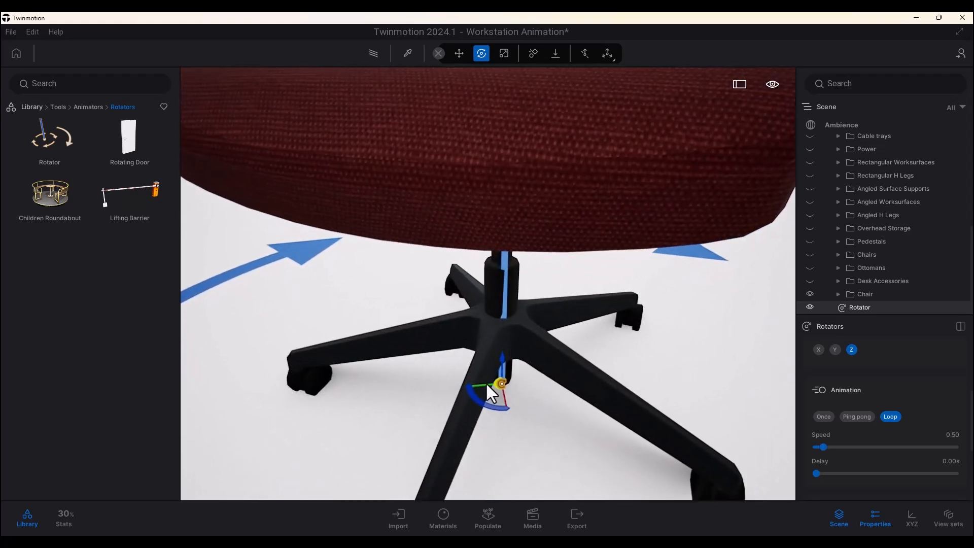
{"action": "left_click_drag", "start_coordinate": [488, 385], "coordinate": [503, 390]}
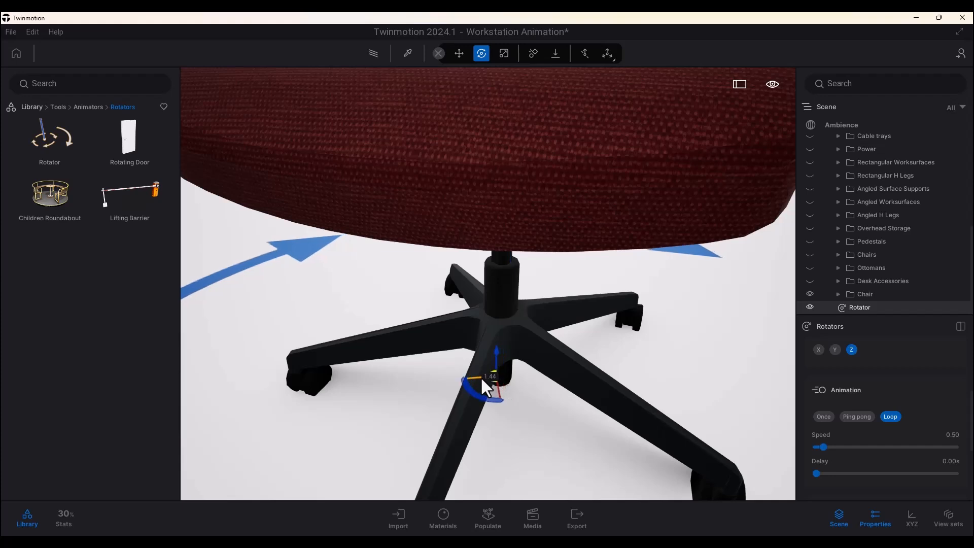
{"action": "scroll", "coordinate": [563, 361], "scroll_direction": "down", "scroll_amount": 10}
{"action": "scroll", "coordinate": [563, 363], "scroll_direction": "down", "scroll_amount": 2}
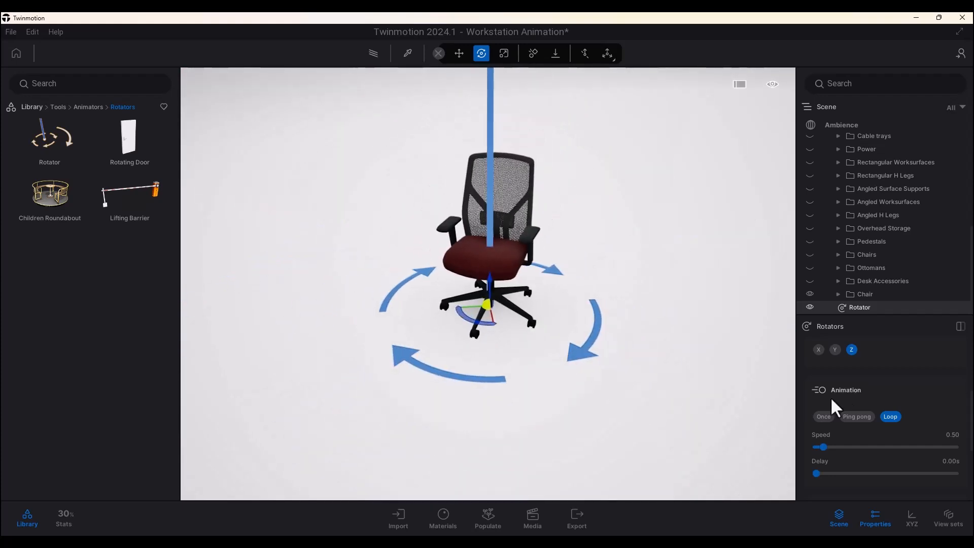
Step: Set the chair rotator's animation to Once with a speed of 0.4
{"action": "scroll", "coordinate": [886, 401], "scroll_direction": "up", "scroll_amount": 3}
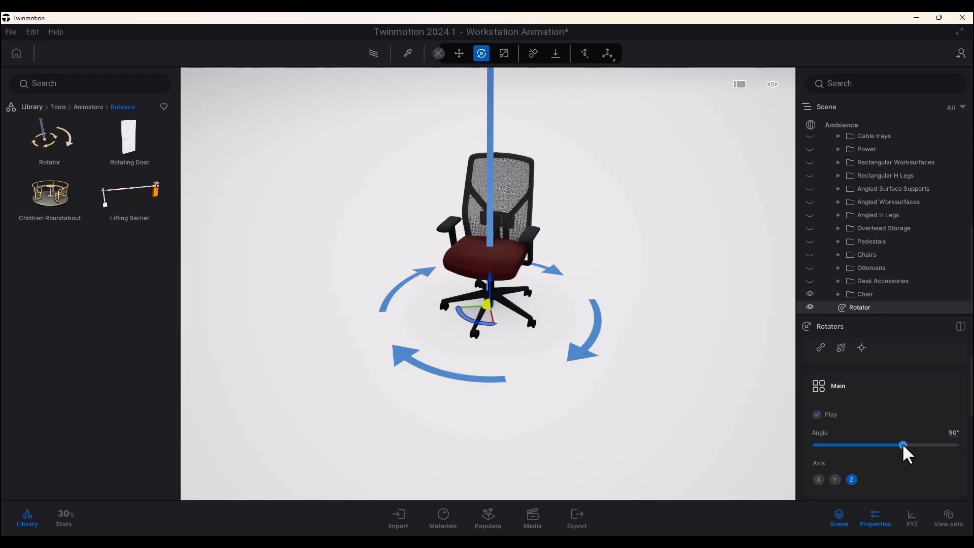
{"action": "scroll", "coordinate": [864, 449], "scroll_direction": "down", "scroll_amount": 3}
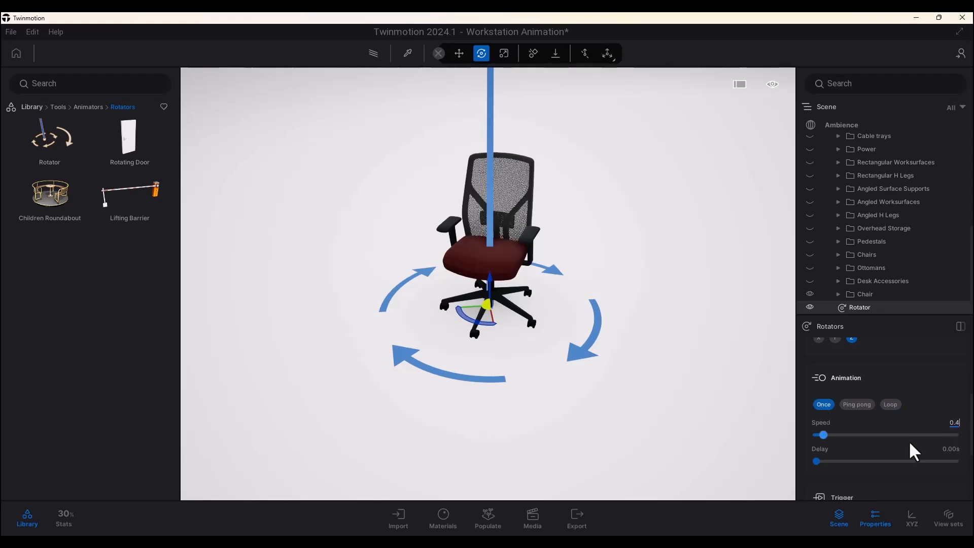
{"action": "scroll", "coordinate": [913, 450], "scroll_direction": "down", "scroll_amount": 3}
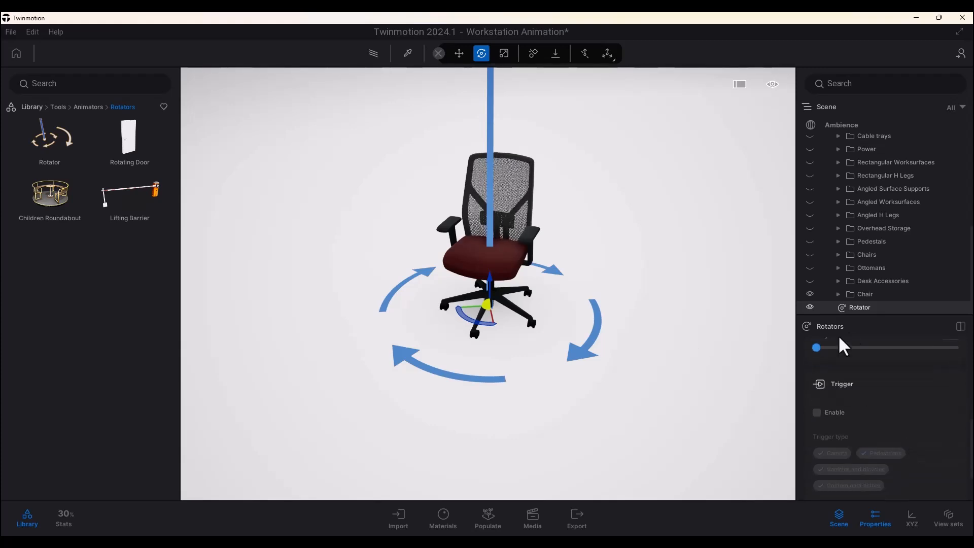
Step: Move the Chair folder inside the Rotator in the scene graph
{"action": "left_click", "coordinate": [957, 296]}
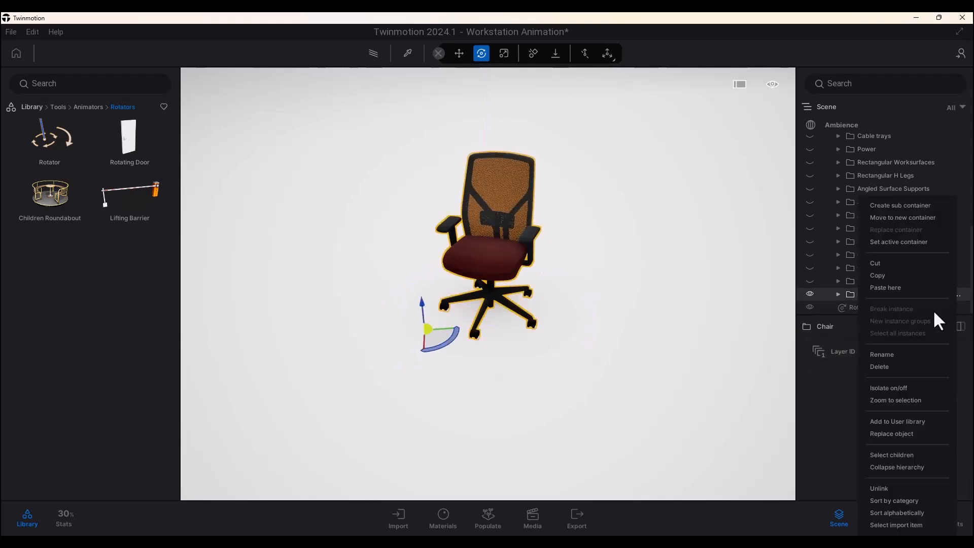
{"action": "left_click", "coordinate": [877, 264]}
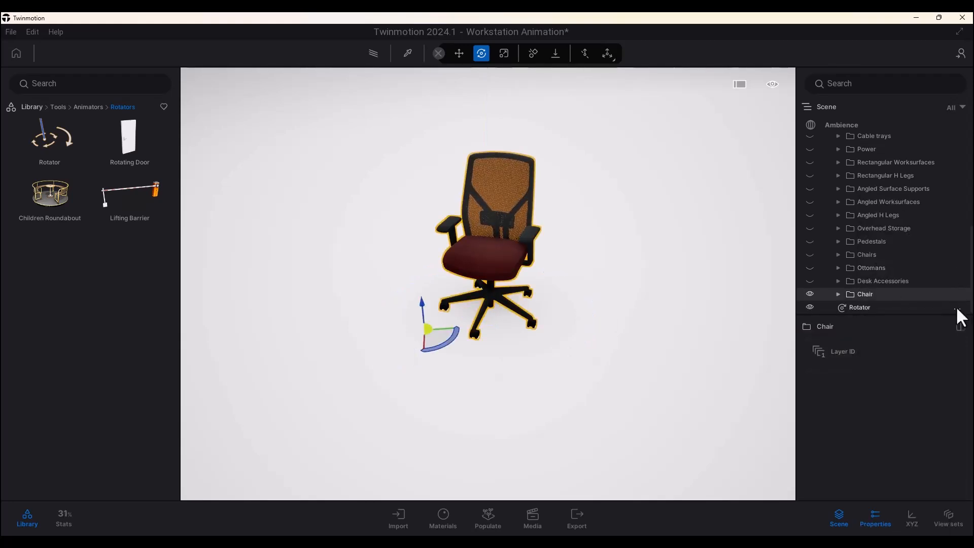
{"action": "left_click", "coordinate": [957, 309]}
{"action": "left_click", "coordinate": [892, 288]}
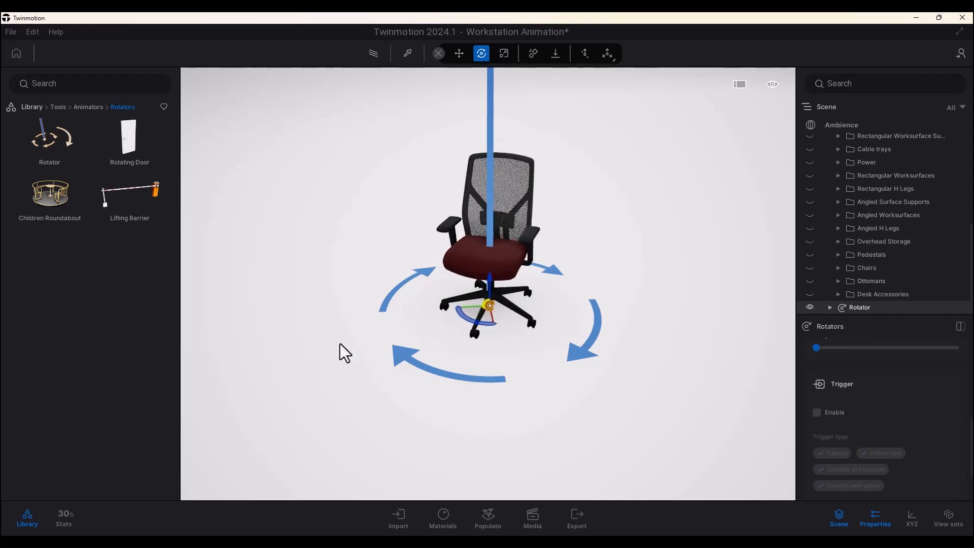
Step: Add the Rotator containing the chair to the User library
{"action": "left_click", "coordinate": [31, 107]}
{"action": "left_click", "coordinate": [144, 438]}
{"action": "right_click", "coordinate": [957, 309]}
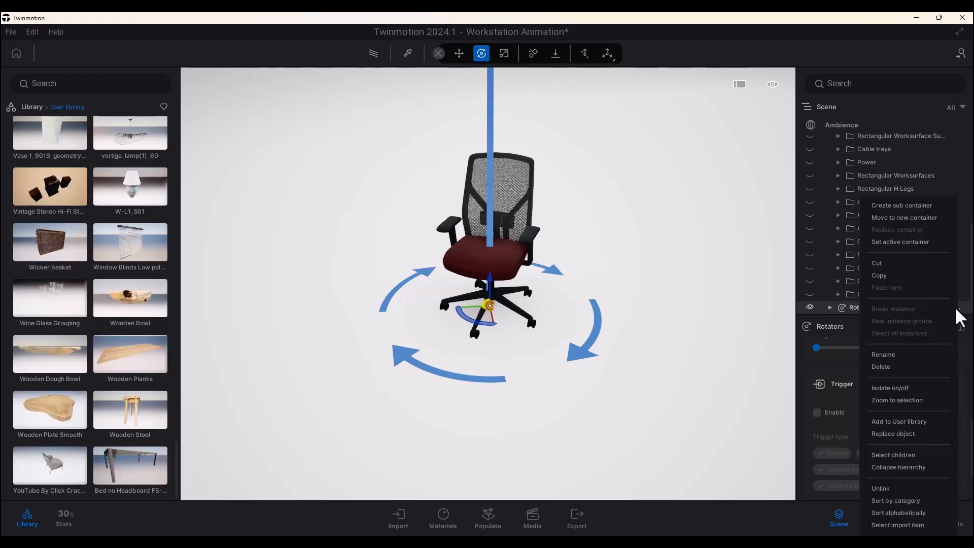
{"action": "left_click", "coordinate": [917, 430]}
{"action": "scroll", "coordinate": [95, 389], "scroll_direction": "down", "scroll_amount": 1}
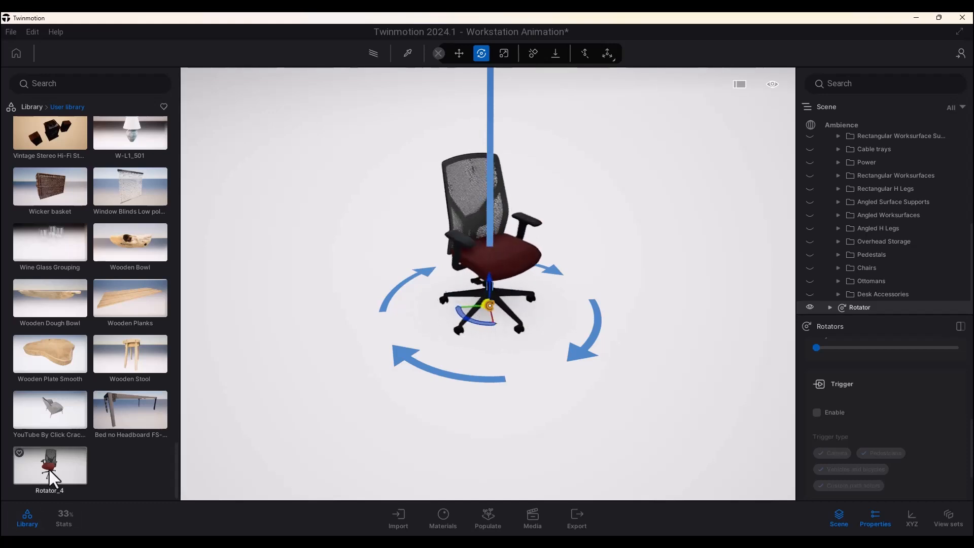
Step: Create a custom path on the floor beside the chair and bring up its animation settings
{"action": "scroll", "coordinate": [624, 409], "scroll_direction": "down", "scroll_amount": 3}
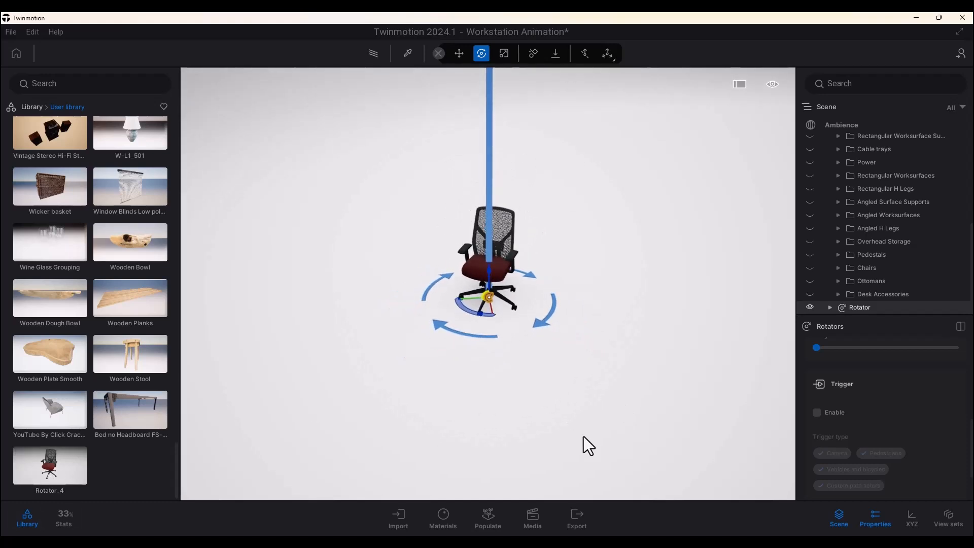
{"action": "left_click", "coordinate": [488, 520]}
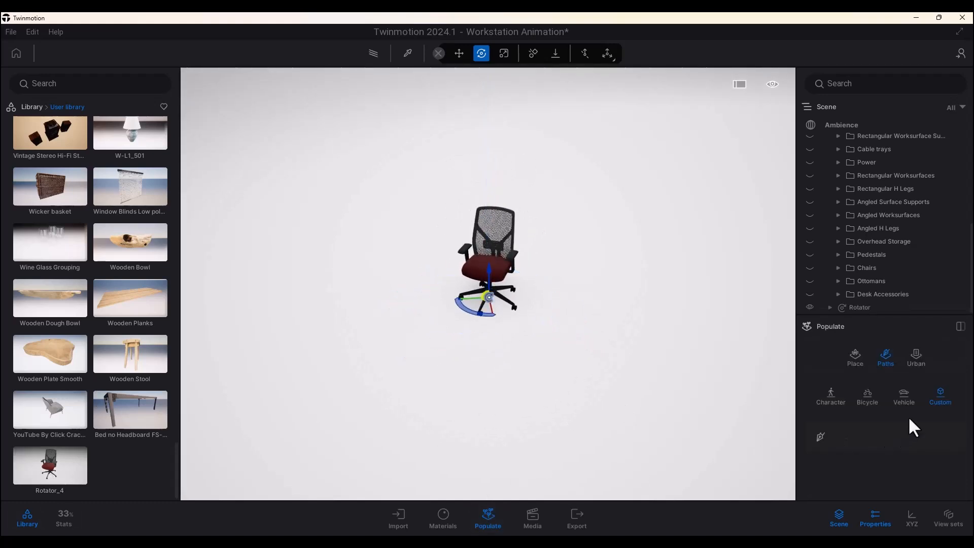
{"action": "left_click", "coordinate": [937, 395]}
{"action": "left_click", "coordinate": [596, 397]}
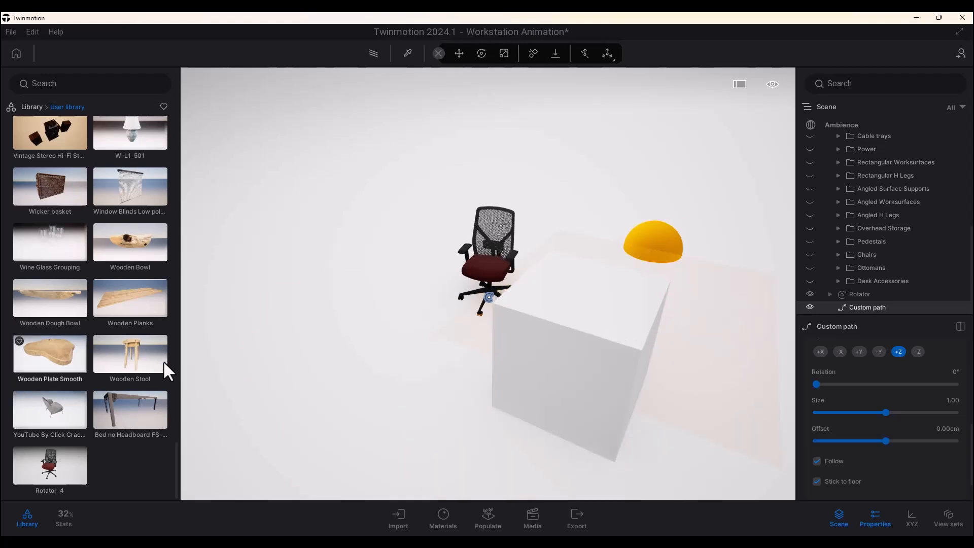
{"action": "key", "text": "Escape"}
{"action": "mouse_move", "coordinate": [406, 414]}
{"action": "middle_mouse_down", "text": "shift"}
{"action": "mouse_move", "coordinate": [472, 432]}
{"action": "mouse_move", "coordinate": [477, 467]}
{"action": "middle_mouse_up", "text": "shift"}
{"action": "scroll", "coordinate": [901, 375], "scroll_direction": "up", "scroll_amount": 5}
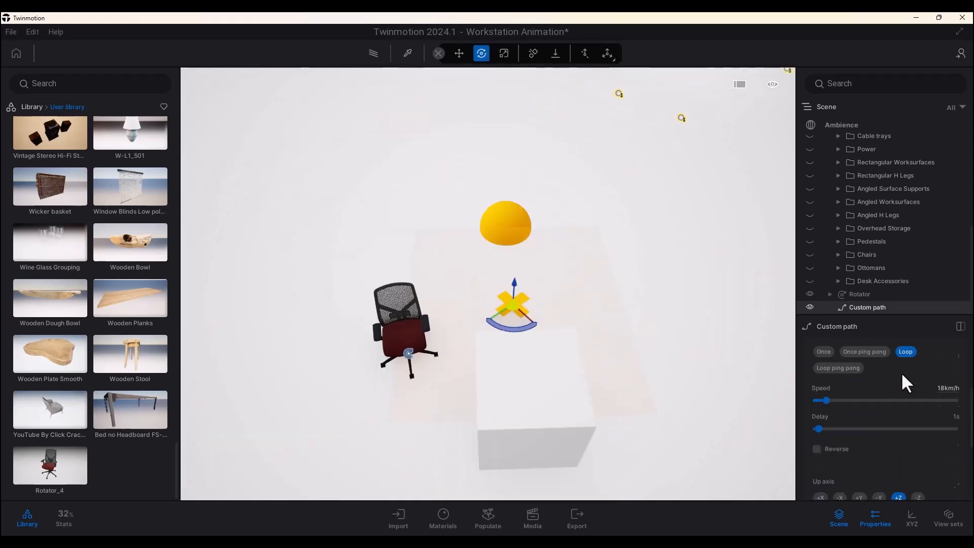
Step: Add the Rotator_4 chair from the User library to the custom path as its animated object
{"action": "left_click", "coordinate": [840, 516]}
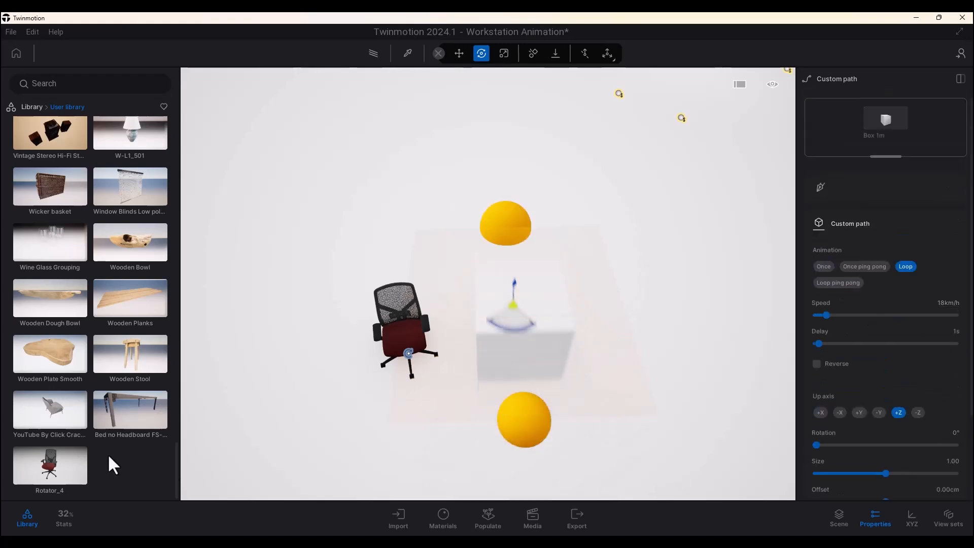
{"action": "left_click_drag", "start_coordinate": [50, 458], "coordinate": [897, 115]}
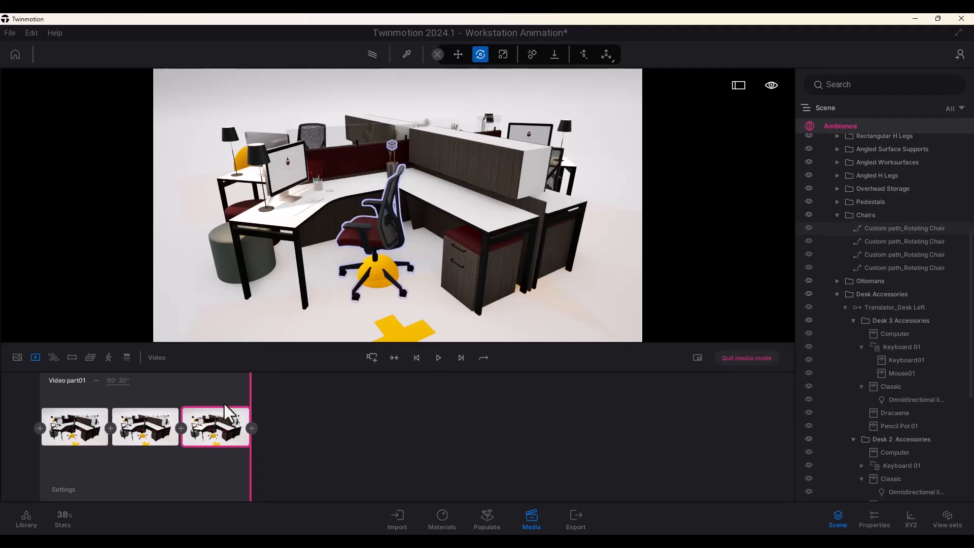
Step: Go back to an earlier moment in the third keyframe and show the omnidirectional light under Desk 2 Accessories
{"action": "left_click_drag", "start_coordinate": [254, 391], "coordinate": [213, 404]}
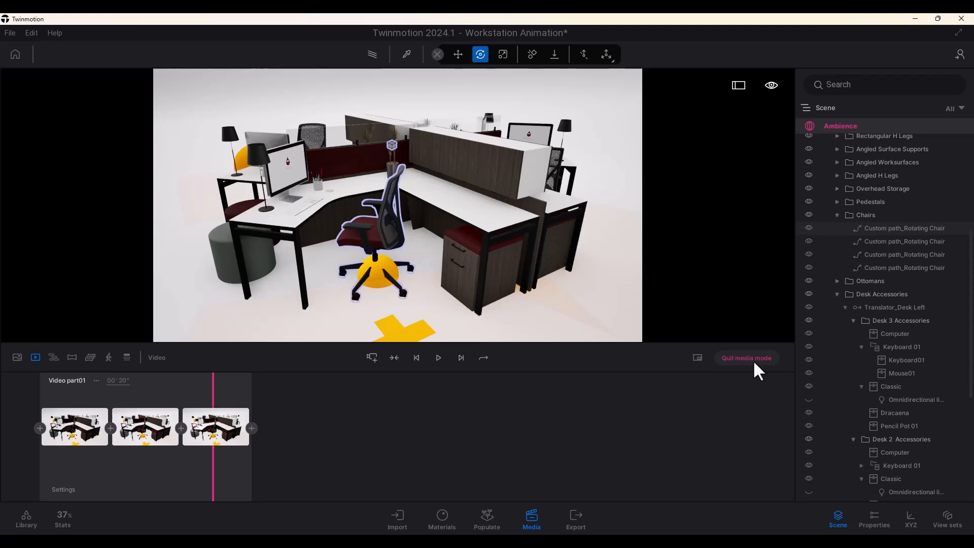
{"action": "scroll", "coordinate": [883, 343], "scroll_direction": "down", "scroll_amount": 3}
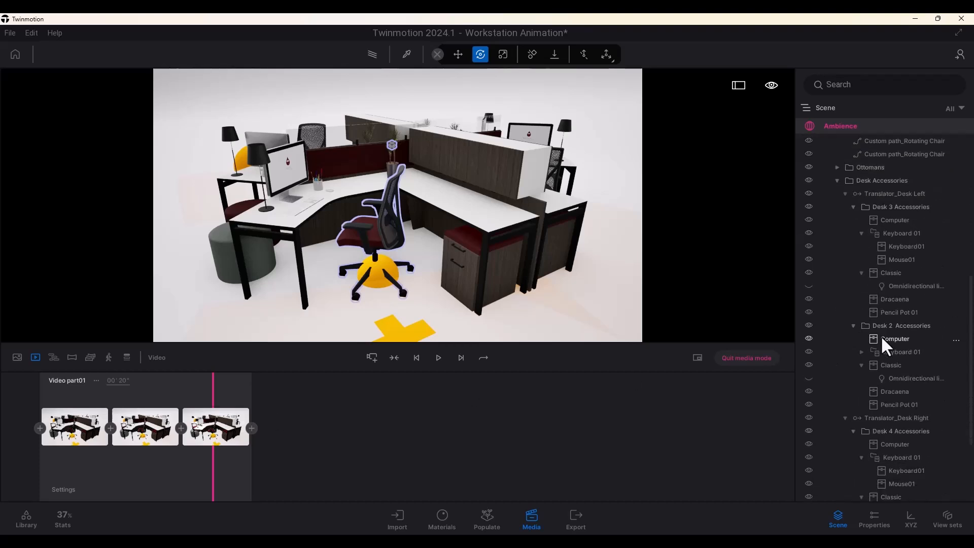
{"action": "left_click", "coordinate": [809, 379]}
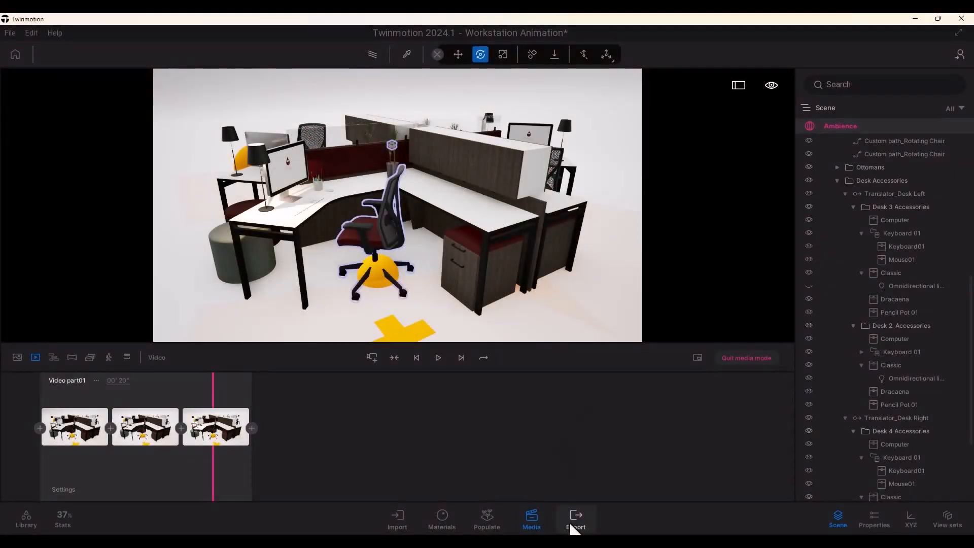
Step: Export the two Workstation Animation videos as MP4 at 30 fps, leaving out Chair Animation
{"action": "left_click", "coordinate": [576, 520]}
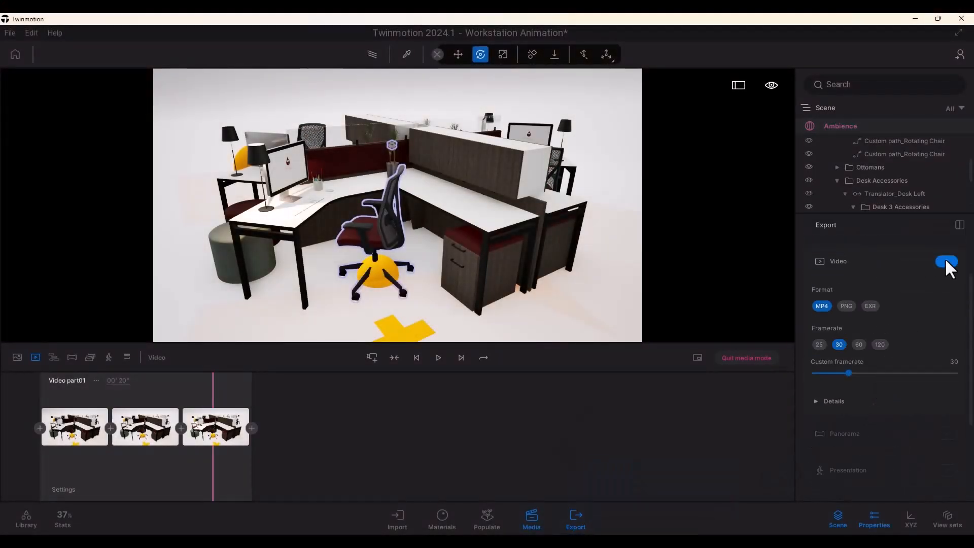
{"action": "left_click", "coordinate": [945, 259]}
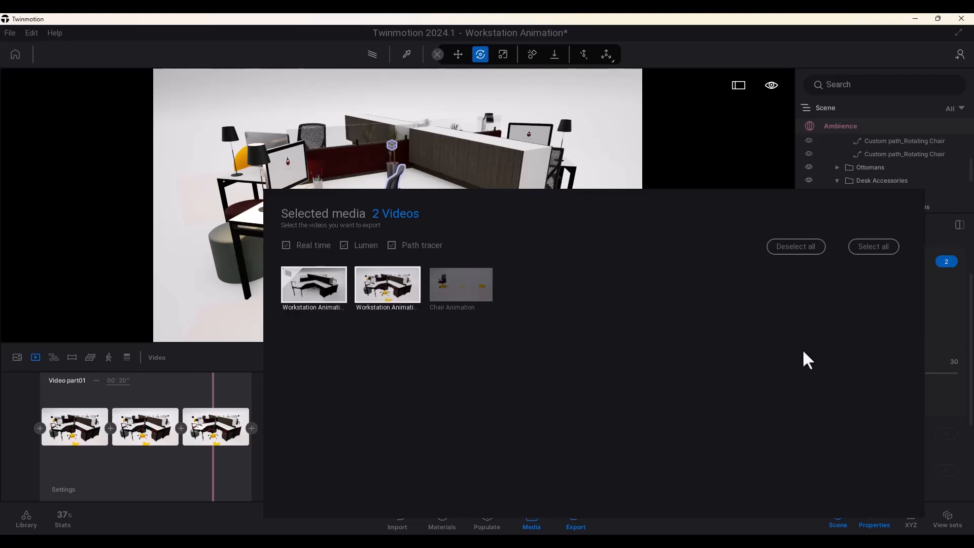
{"action": "left_click", "coordinate": [937, 310]}
{"action": "scroll", "coordinate": [858, 460], "scroll_direction": "down", "scroll_amount": 3}
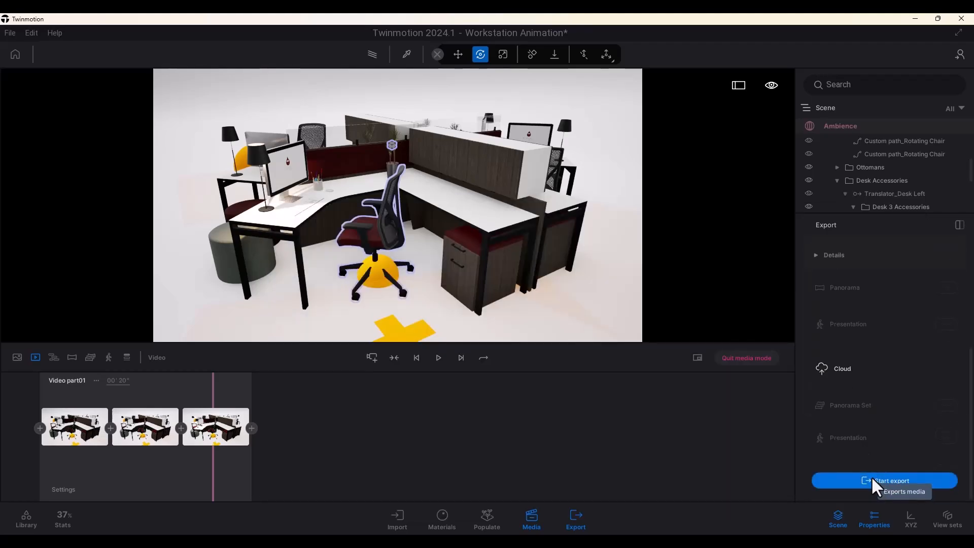
{"action": "left_click", "coordinate": [872, 476]}
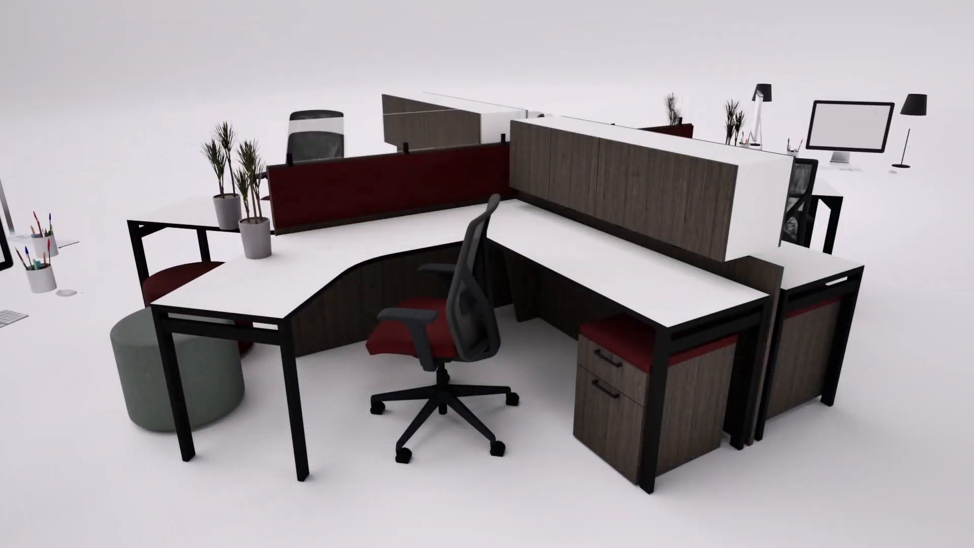